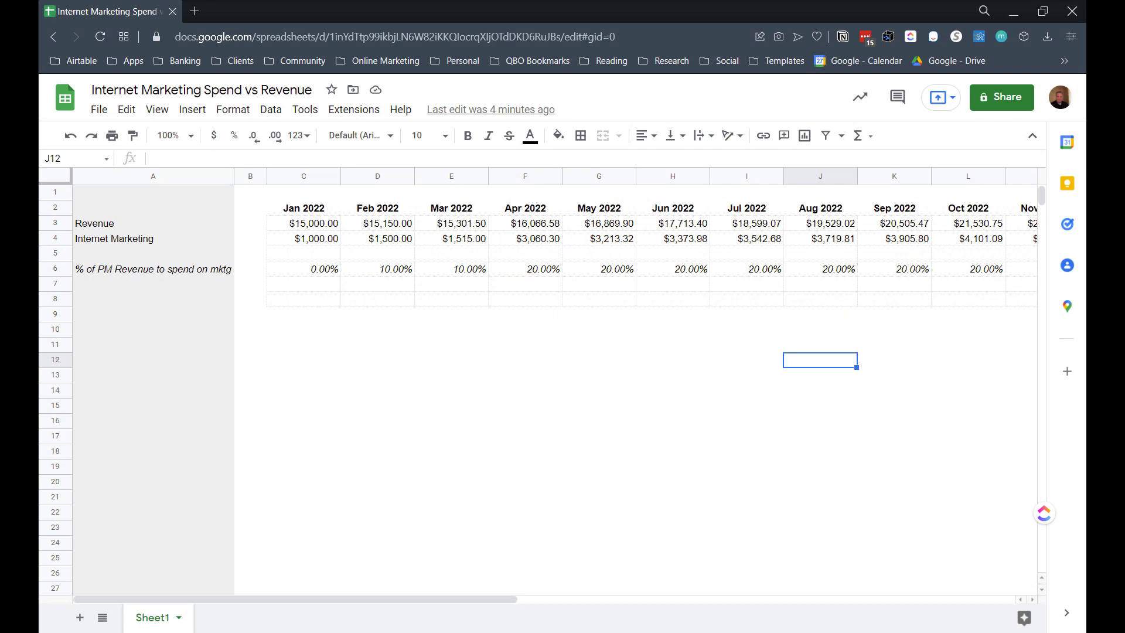
pyautogui.click(309, 209)
pyautogui.click(310, 228)
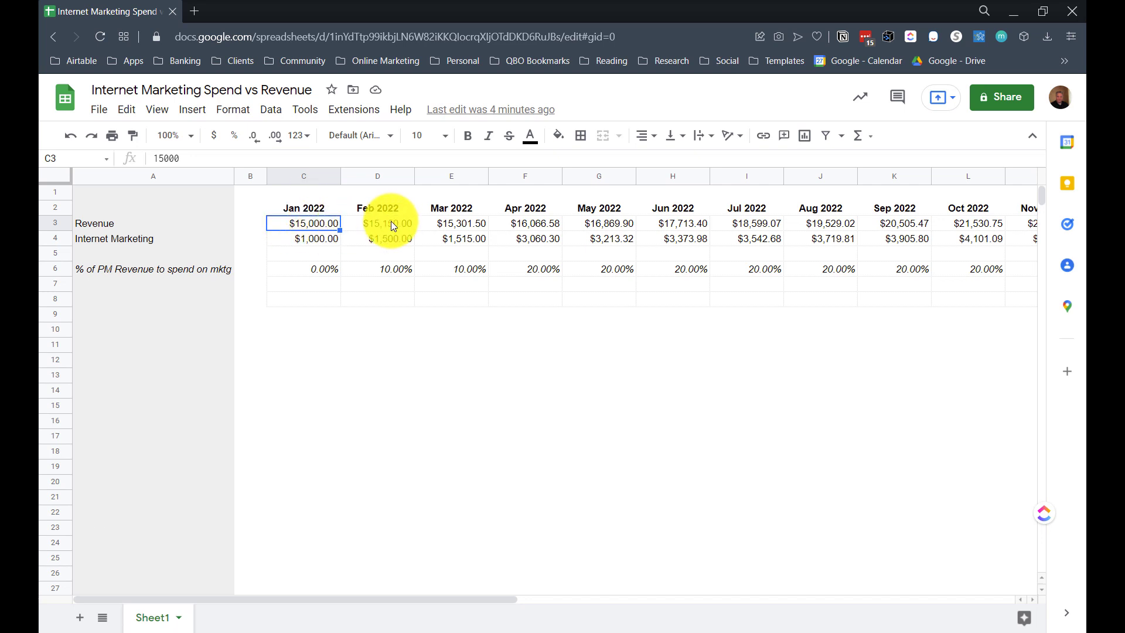
pyautogui.moveTo(392, 220); pyautogui.dragTo(325, 227)
pyautogui.click(322, 226)
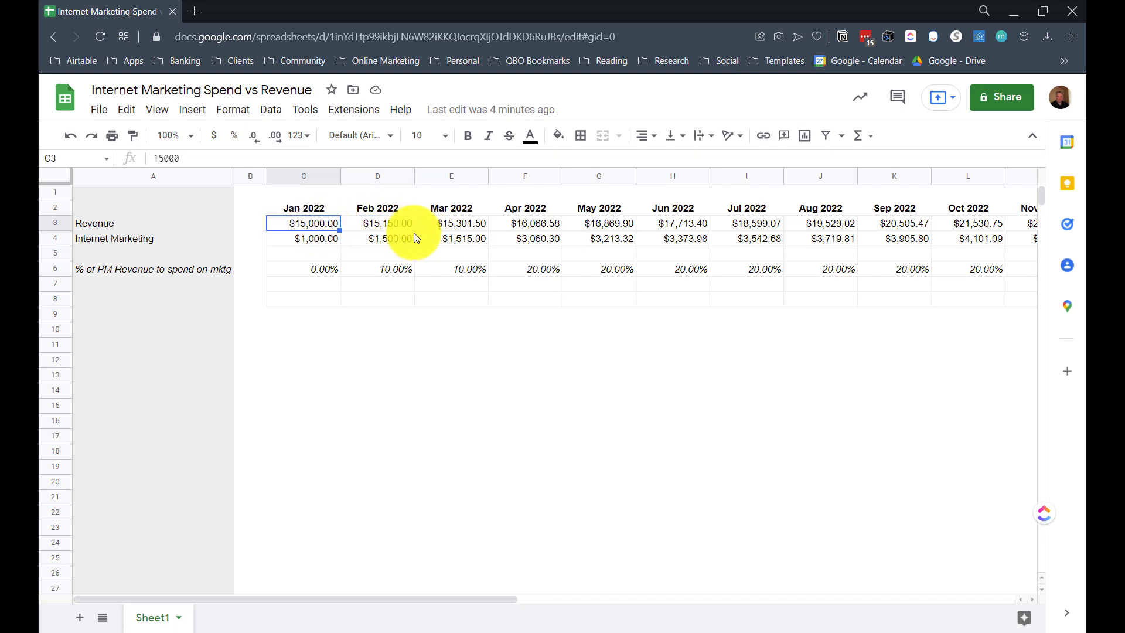
pyautogui.click(316, 246)
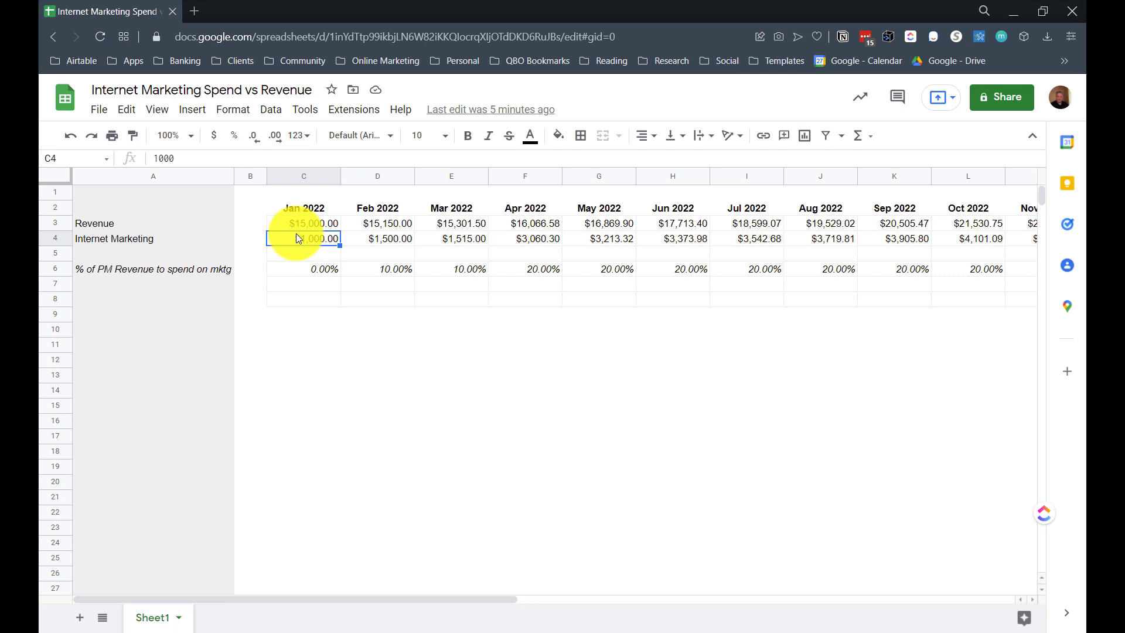
pyautogui.click(400, 274)
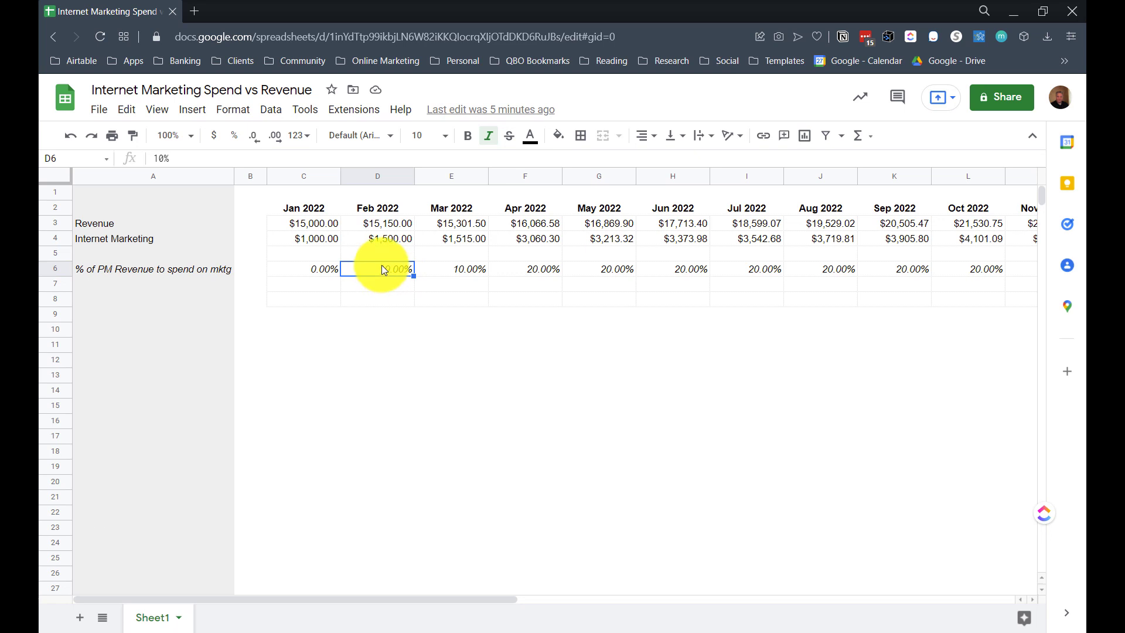
pyautogui.click(305, 221)
pyautogui.click(310, 270)
pyautogui.click(301, 240)
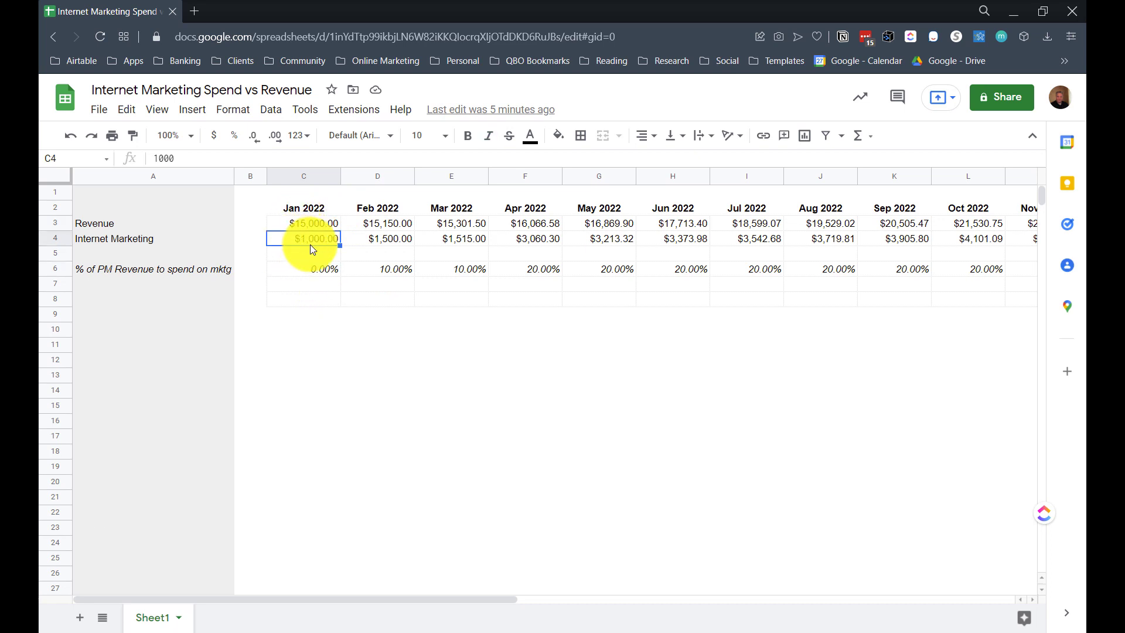
pyautogui.click(313, 226)
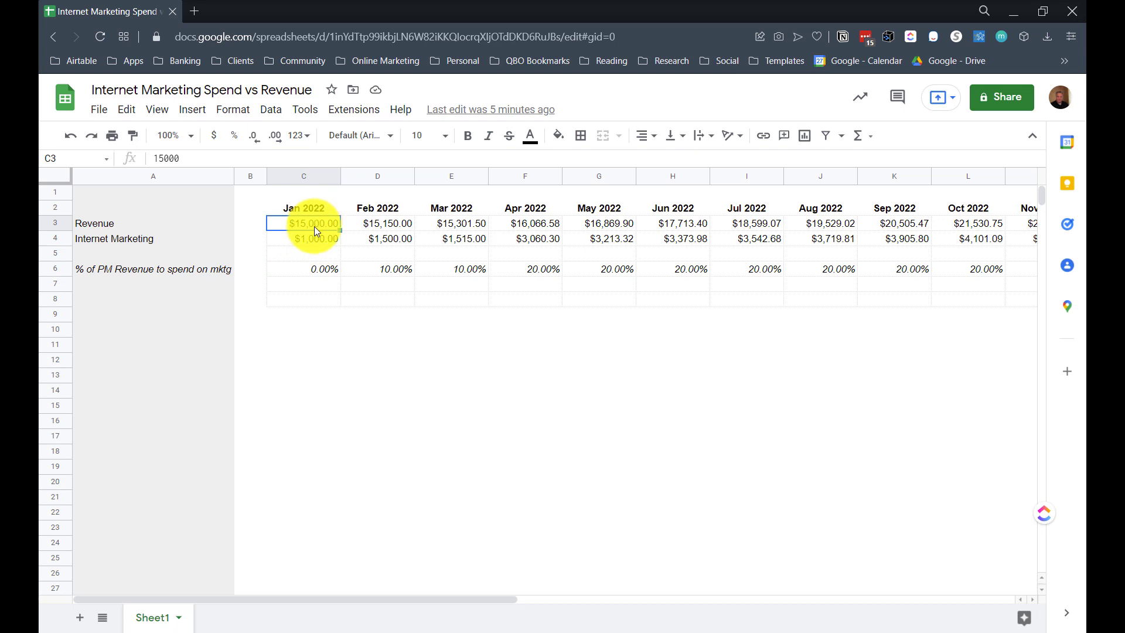
pyautogui.click(389, 273)
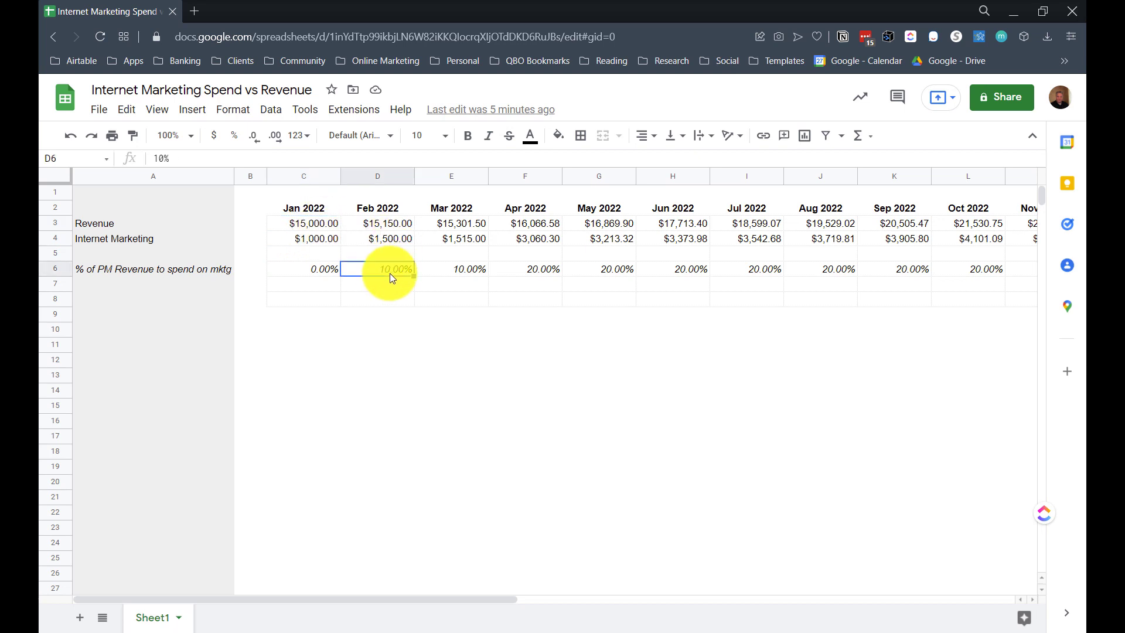
pyautogui.click(310, 224)
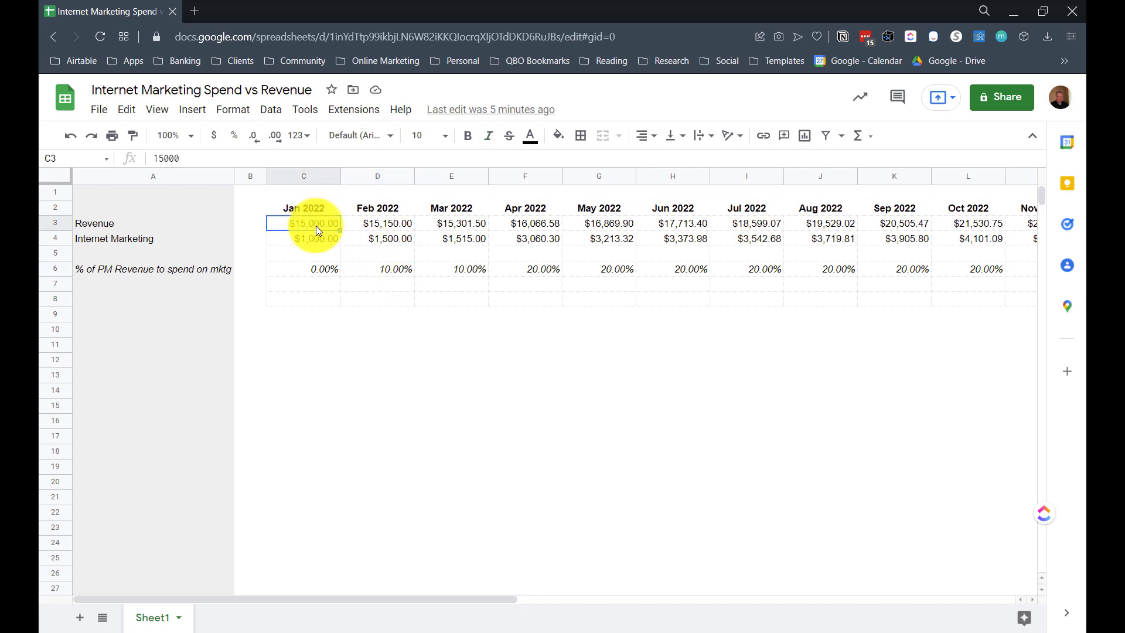
pyautogui.click(385, 243)
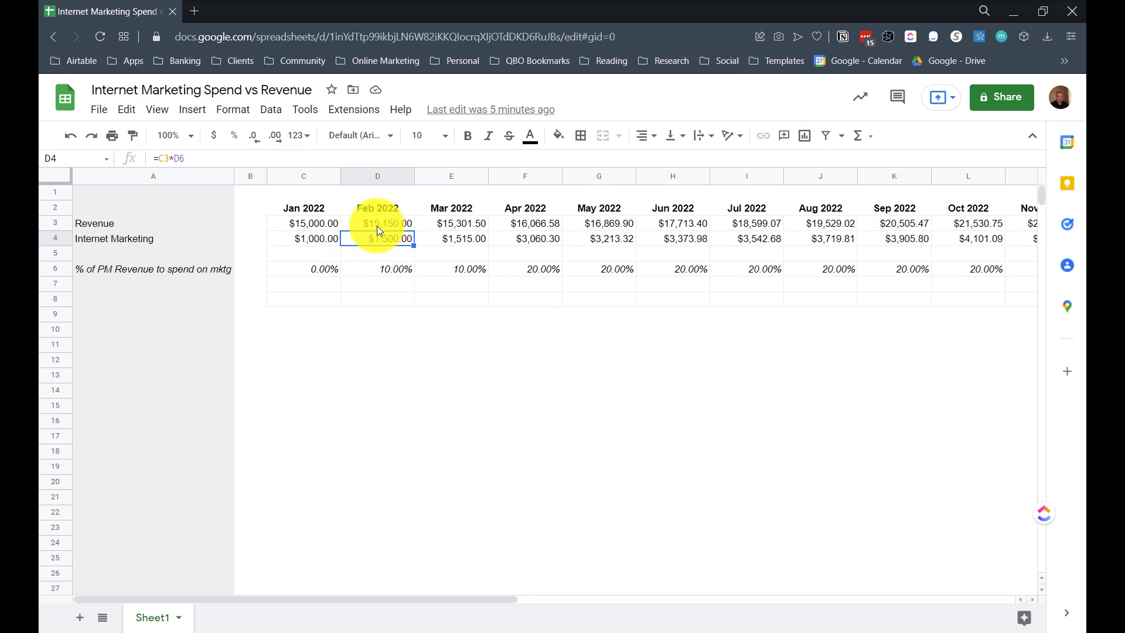
pyautogui.click(380, 224)
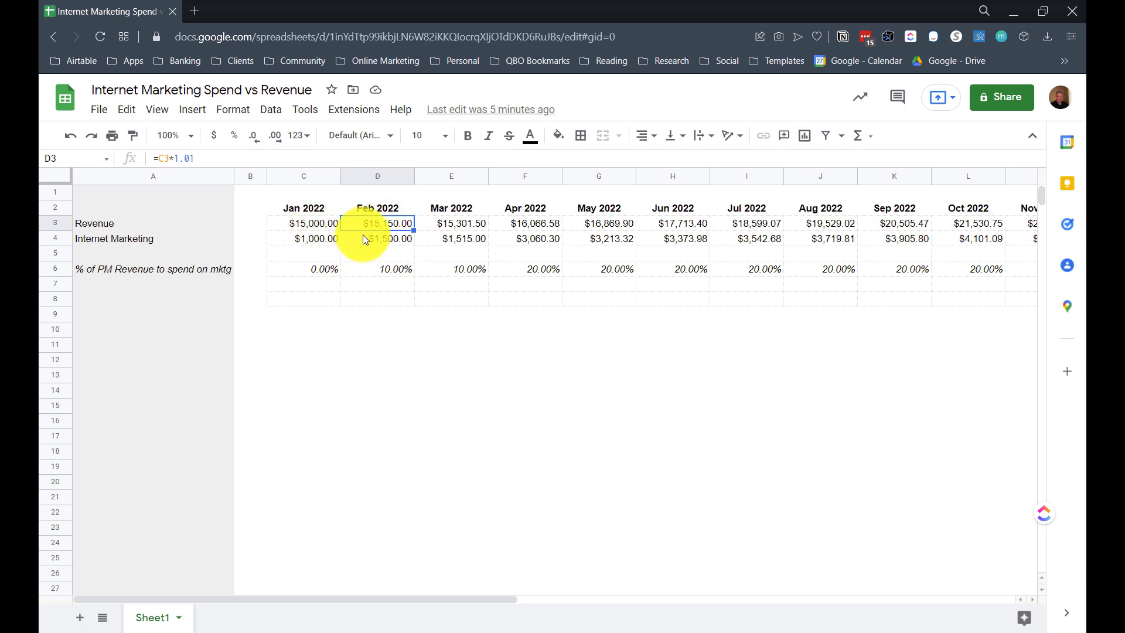
pyautogui.click(452, 226)
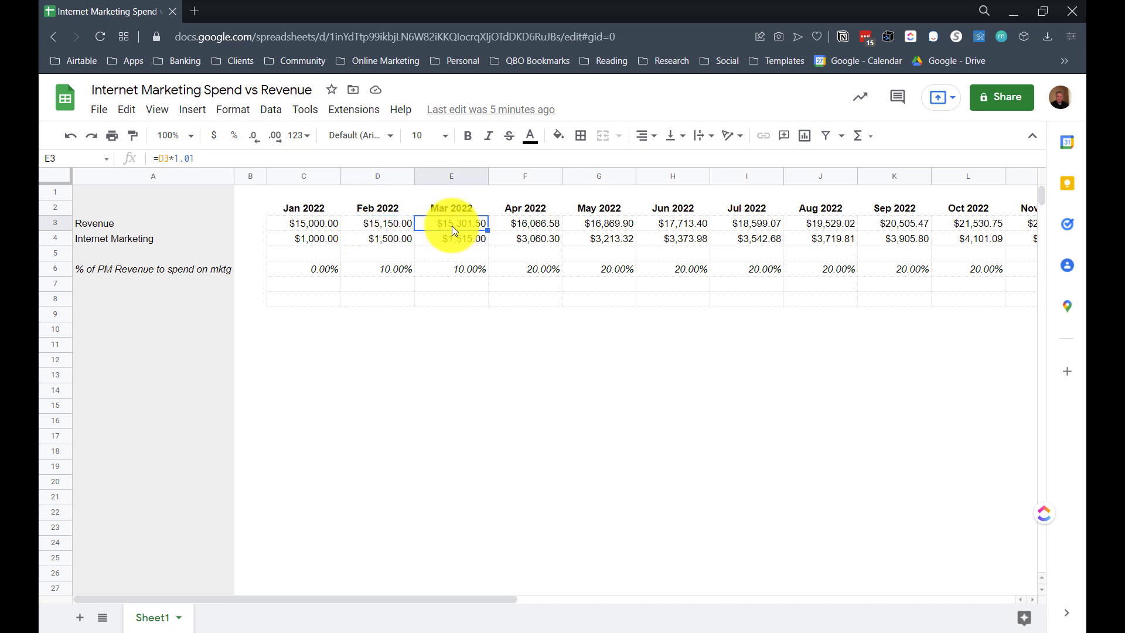
pyautogui.click(382, 226)
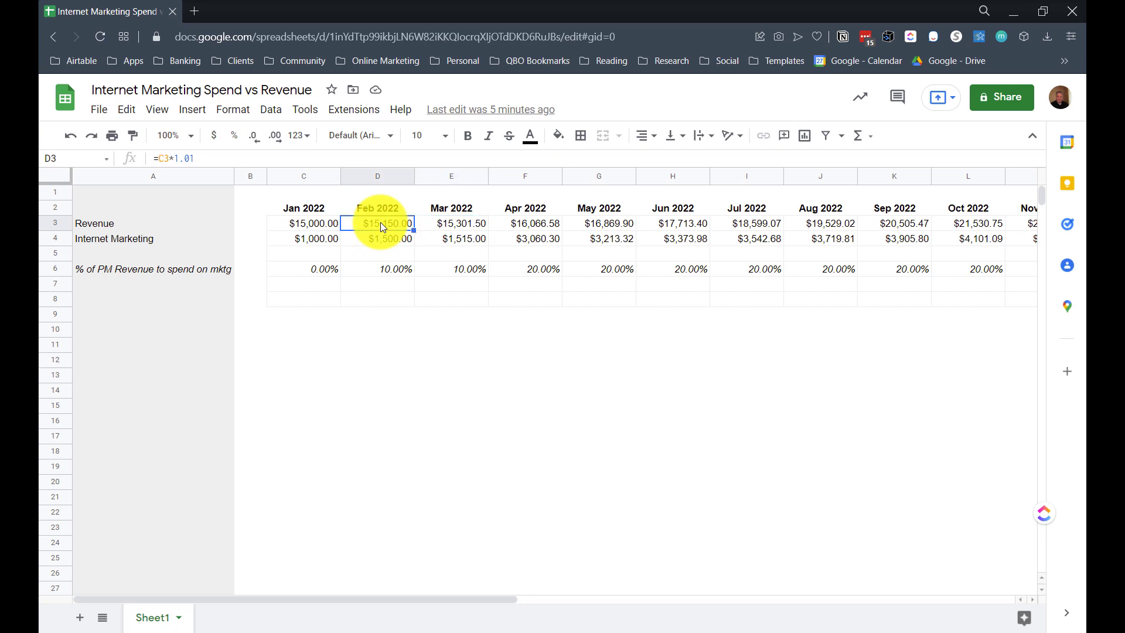
pyautogui.click(452, 224)
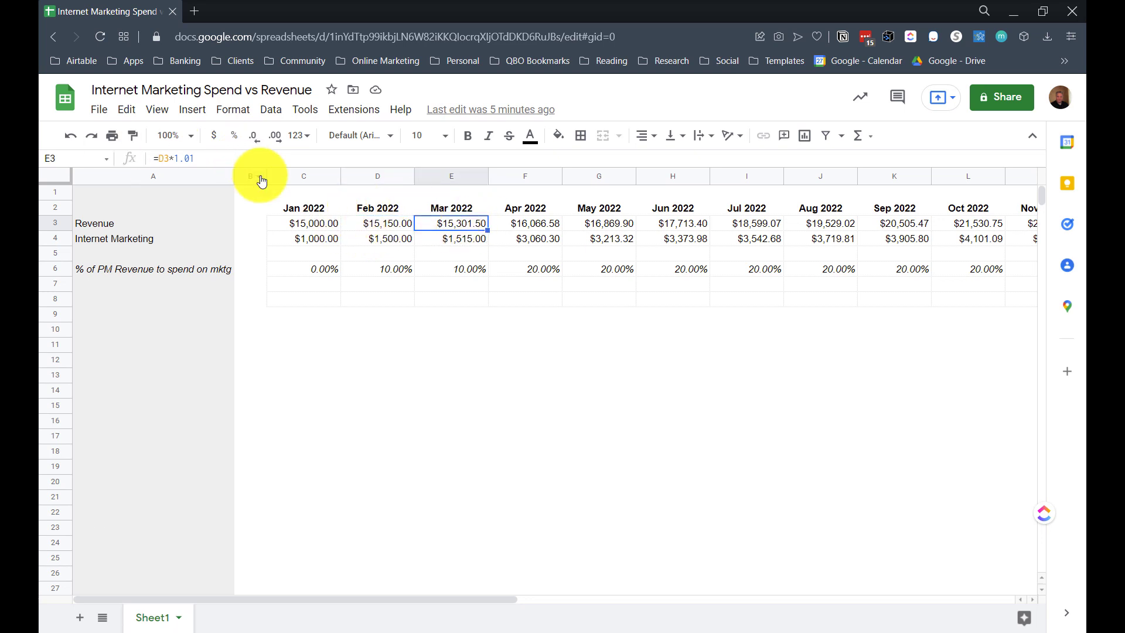
pyautogui.press('Right')
pyautogui.press('Right')
pyautogui.press('Left')
pyautogui.press('Left')
pyautogui.press('Left')
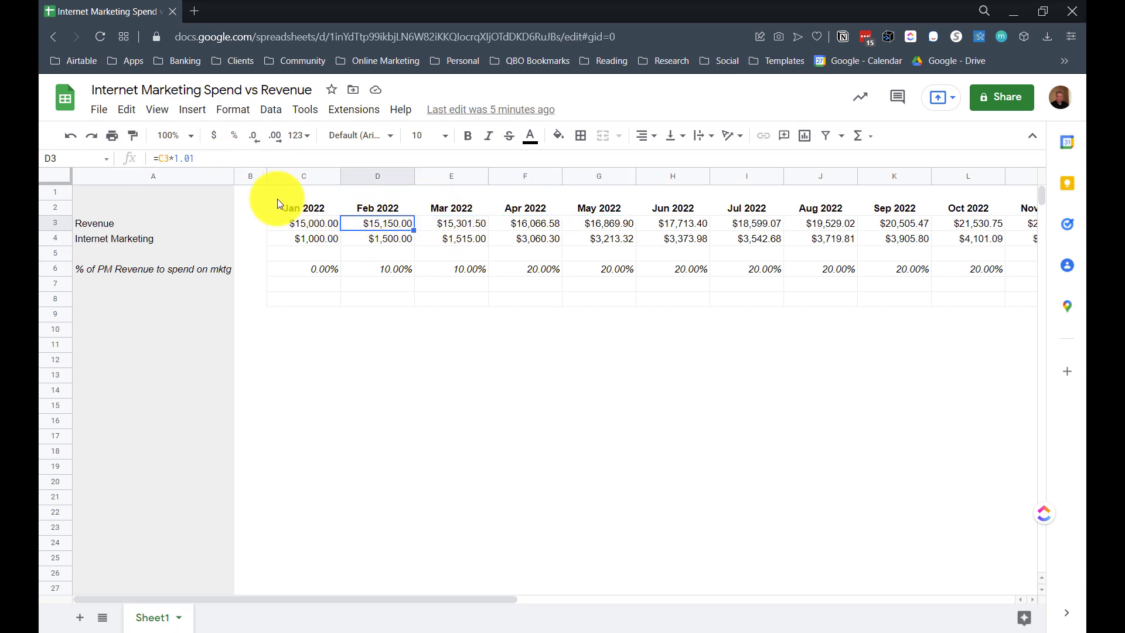
pyautogui.press('Right')
pyautogui.press('Right')
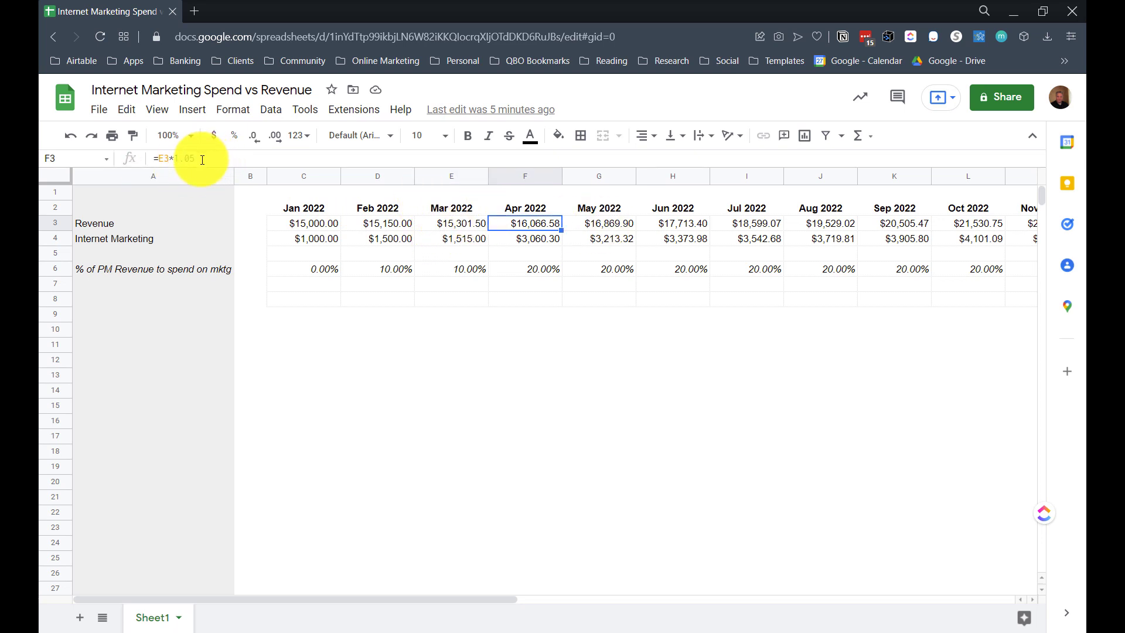
pyautogui.press('Right')
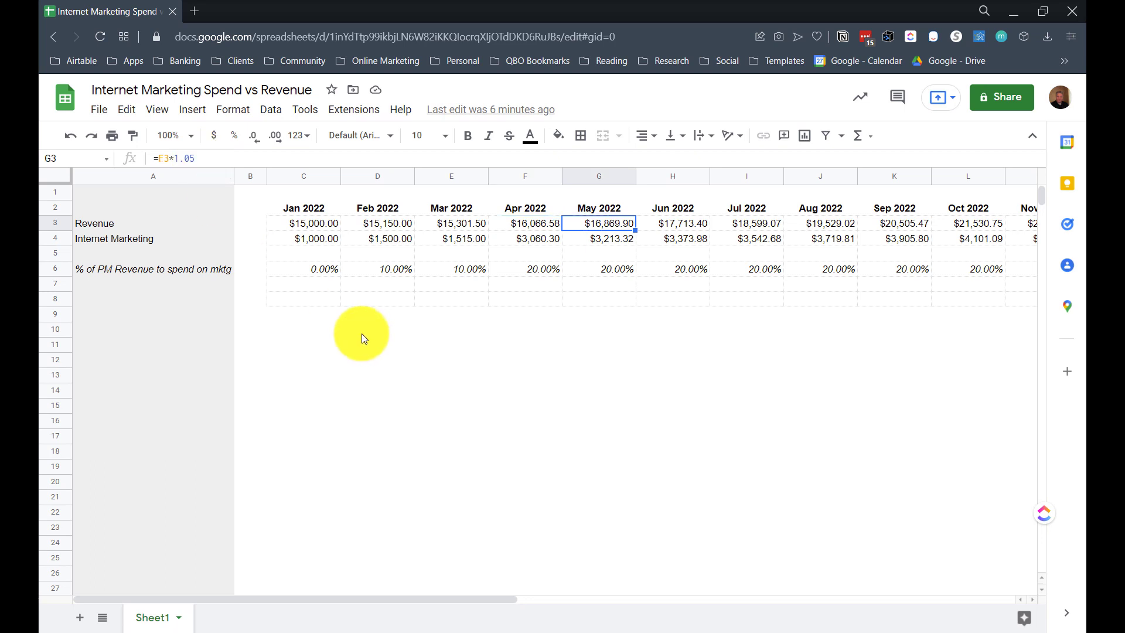
pyautogui.click(389, 223)
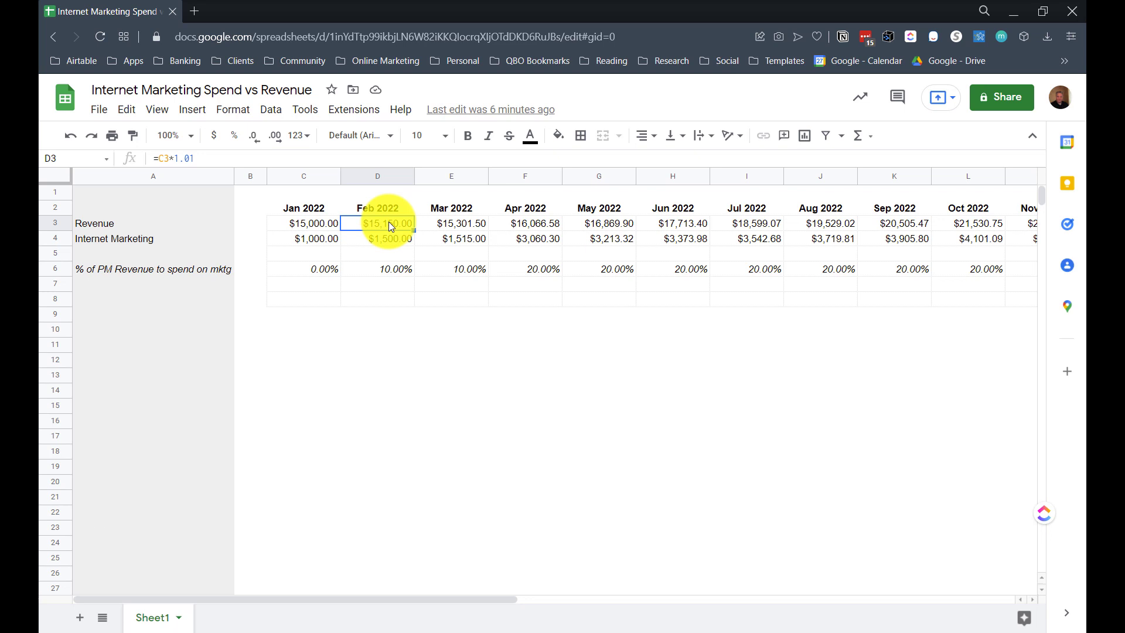
pyautogui.click(309, 241)
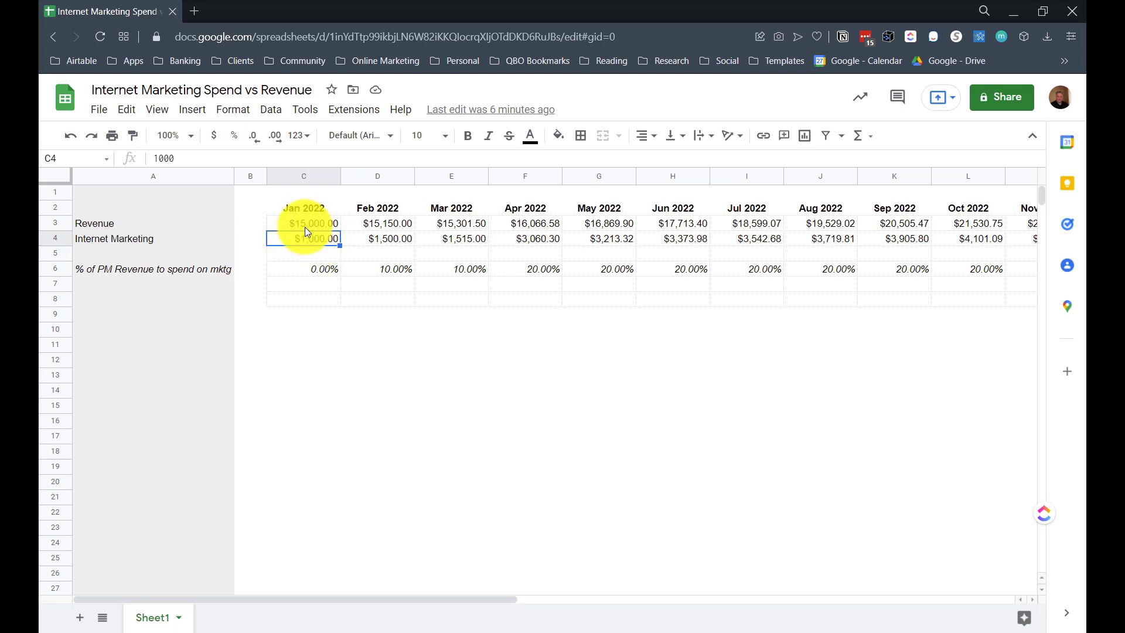
# - Select A2:Z4, covering the month headers plus the Revenue and Internet Marketing rows through Dec 2023
pyautogui.click(308, 226)
pyautogui.click(149, 214)
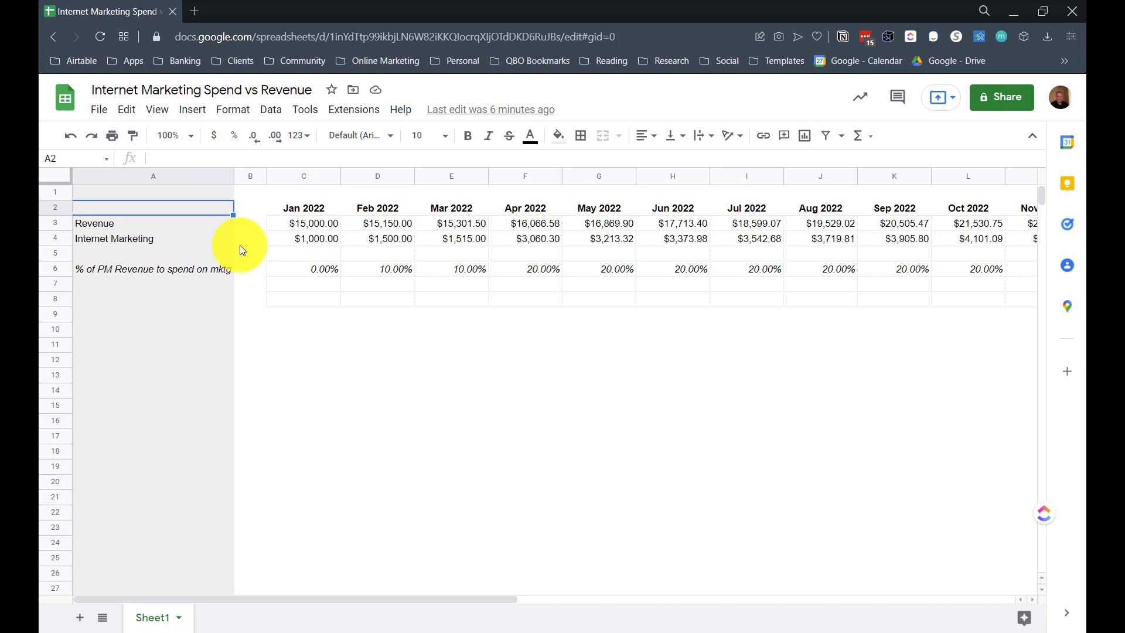
pyautogui.hotkey('shift', 'Right')
pyautogui.hotkey('shift', 'Down')
pyautogui.hotkey('shift', 'Down')
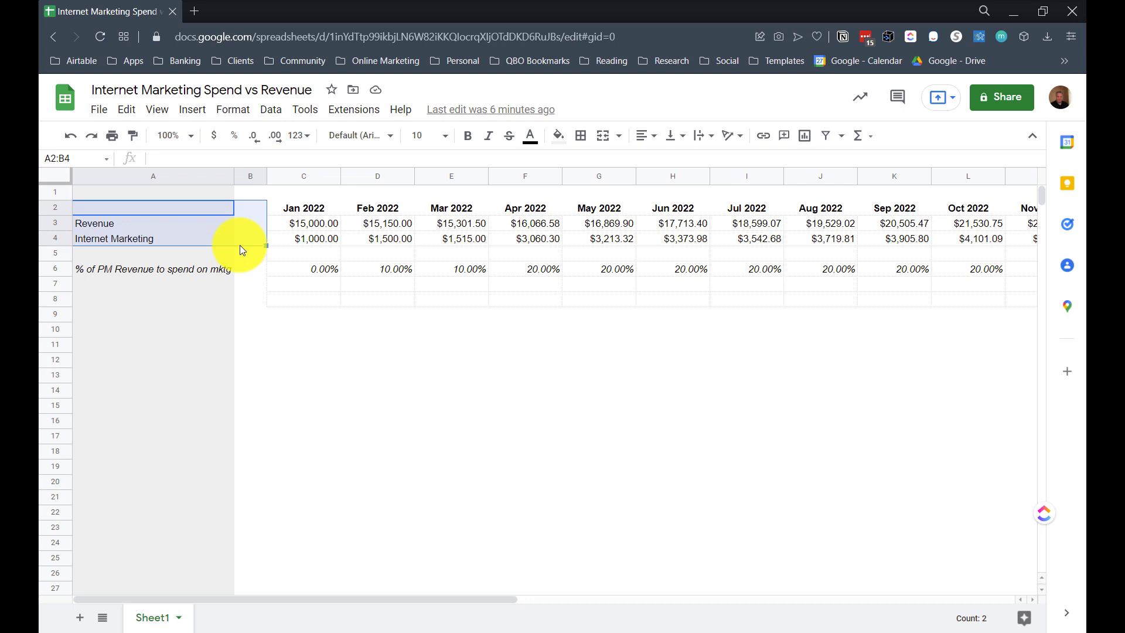
pyautogui.hotkey('shift', 'Up')
pyautogui.hotkey('shift', 'Up')
pyautogui.hotkey('shift', 'Left')
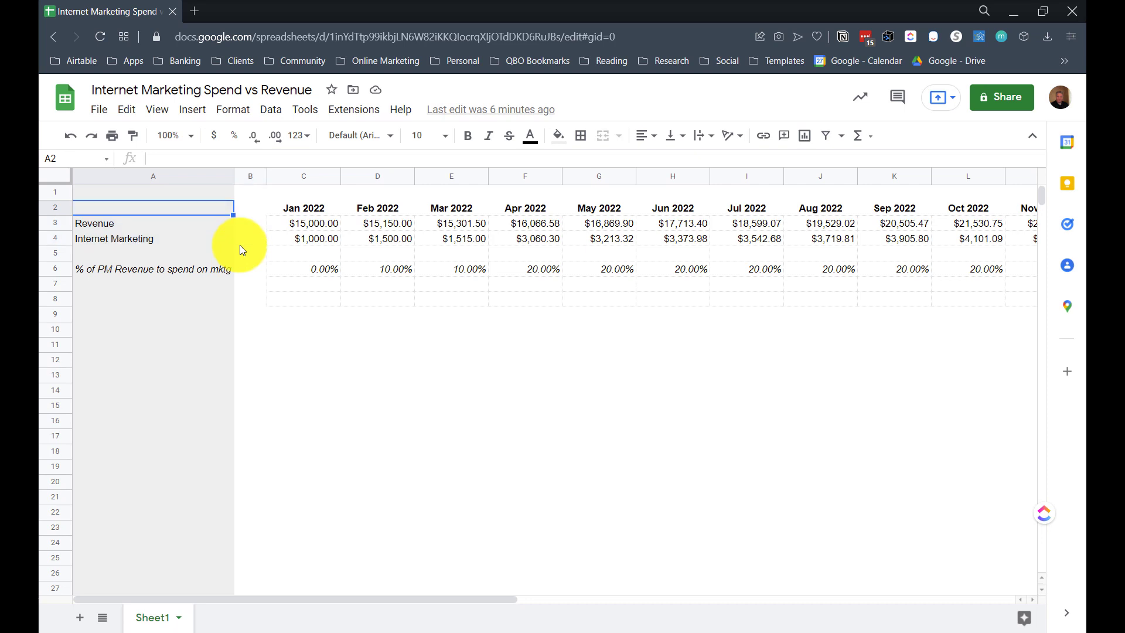
pyautogui.hotkey('shift', 'Down')
pyautogui.hotkey('shift', 'Down')
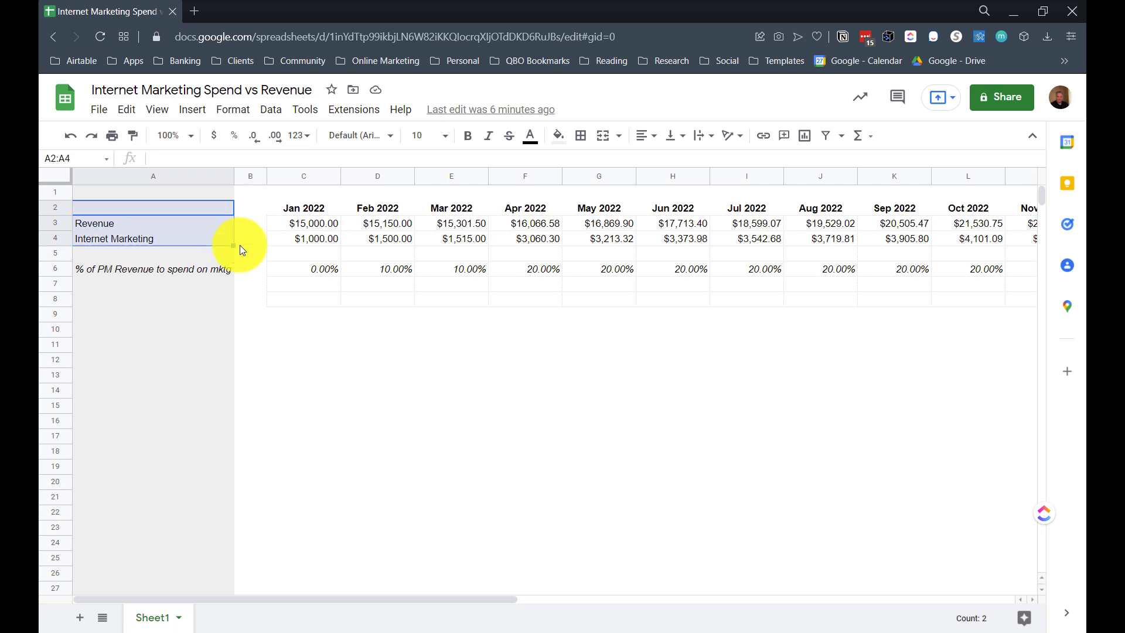
pyautogui.hotkey('shift', 'Right')
pyautogui.hotkey('shift', 'Right')
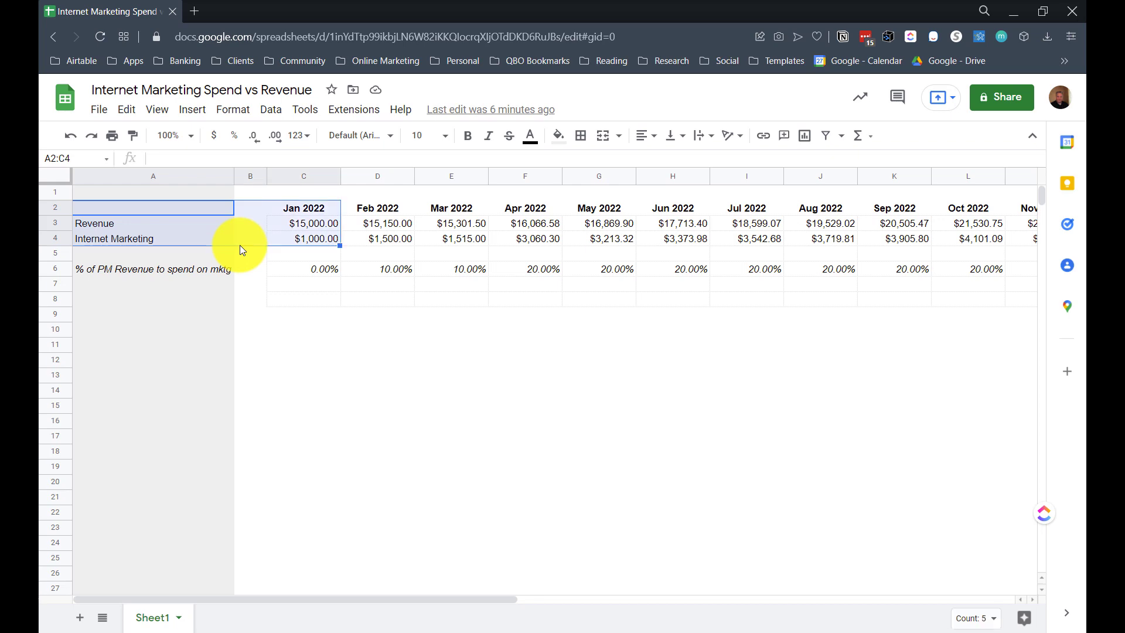
pyautogui.hotkey('ctrl', 'shift', 'Right')
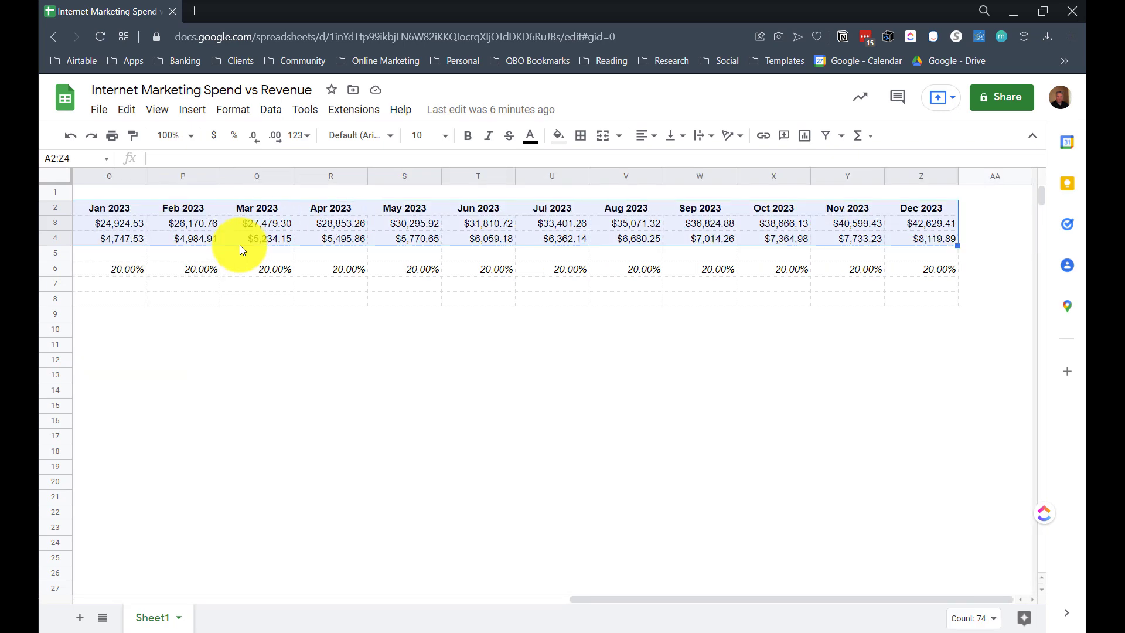
pyautogui.hscroll(-10, 417, 229)
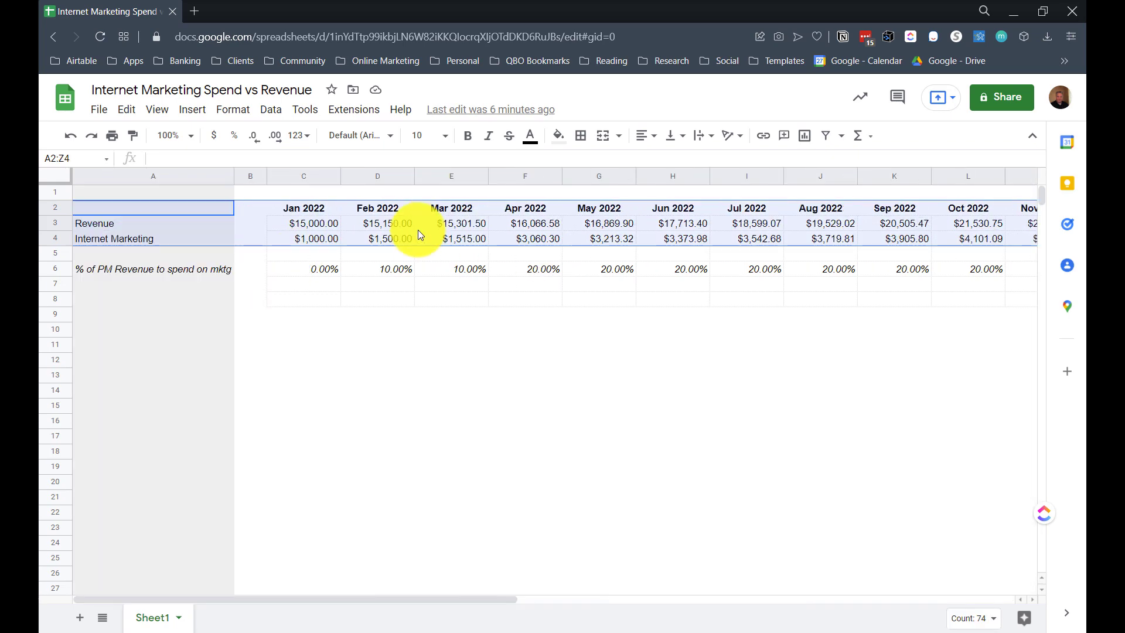
# - Insert a line chart from A2:Z4, move it below the data rows, and deselect it
pyautogui.click(194, 111)
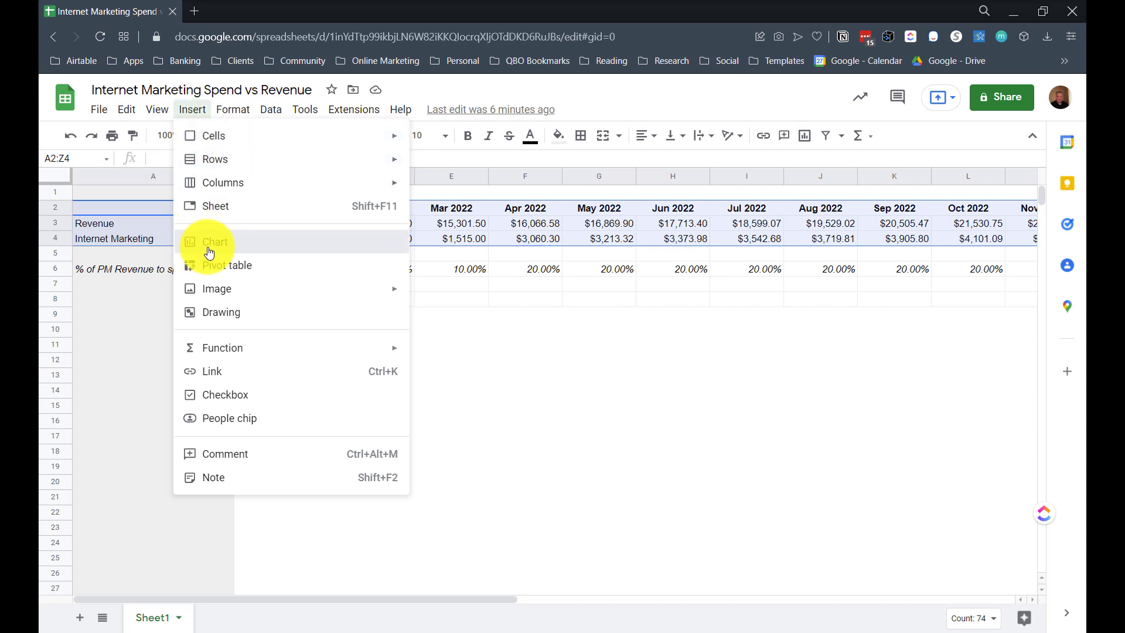
pyautogui.press('Escape')
pyautogui.moveTo(520, 283); pyautogui.dragTo(563, 357)
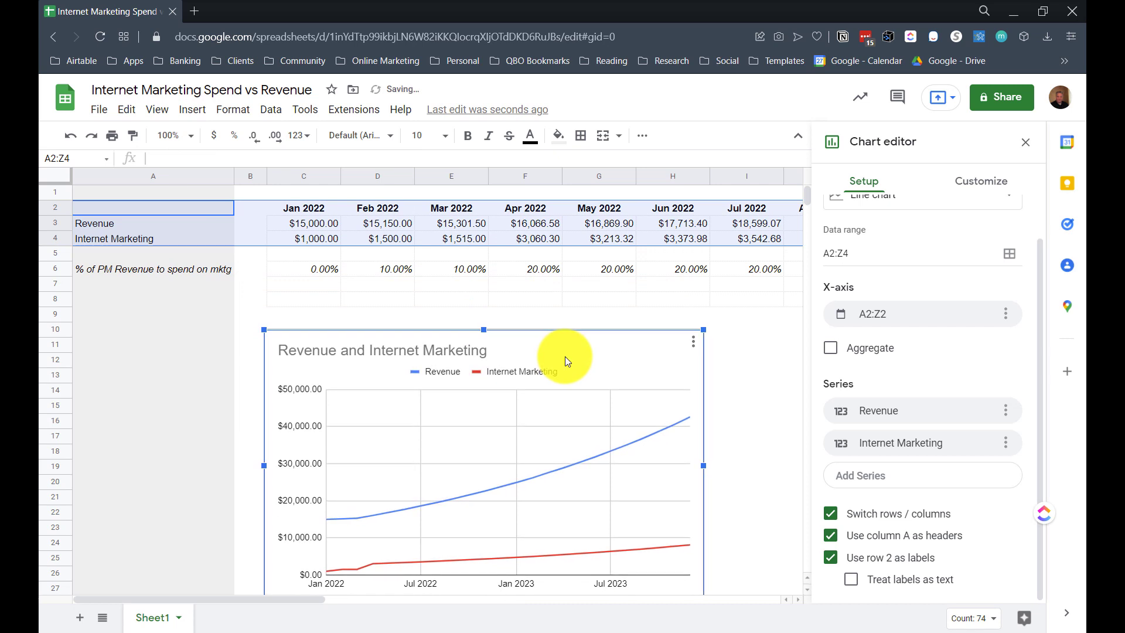
pyautogui.scroll(-1, 563, 356)
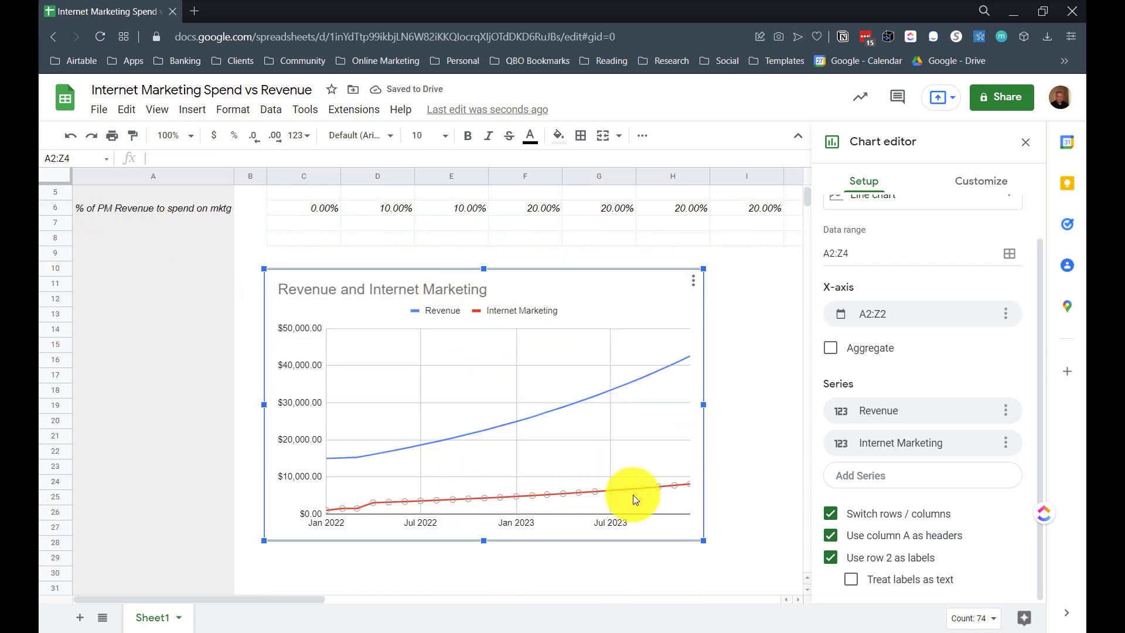
pyautogui.click(747, 379)
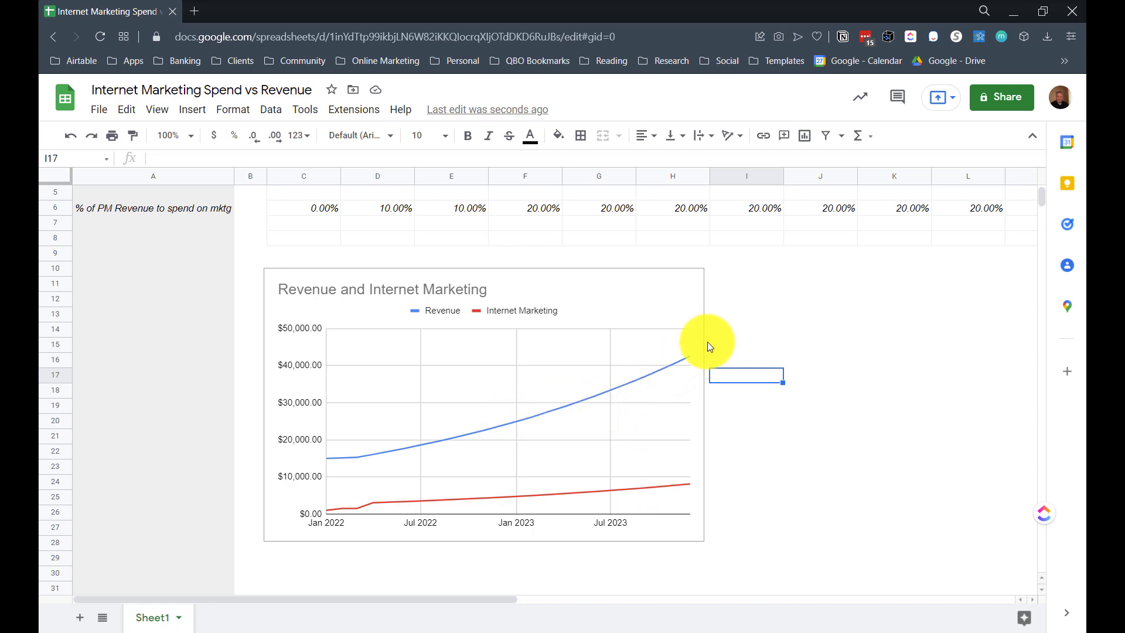
pyautogui.scroll(2, 708, 346)
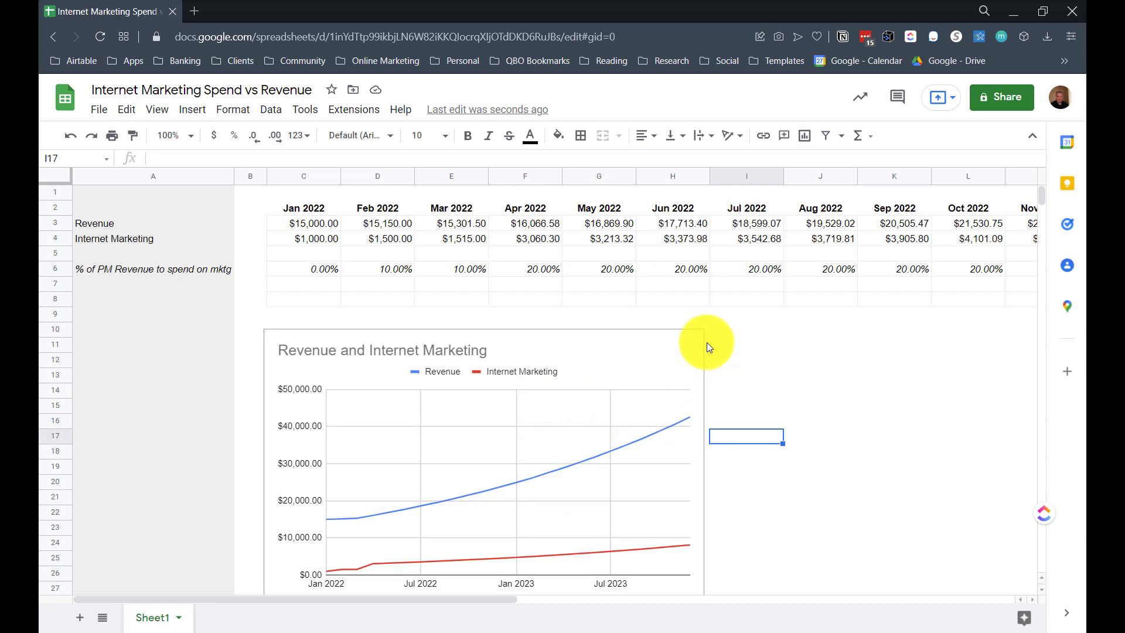
pyautogui.click(459, 278)
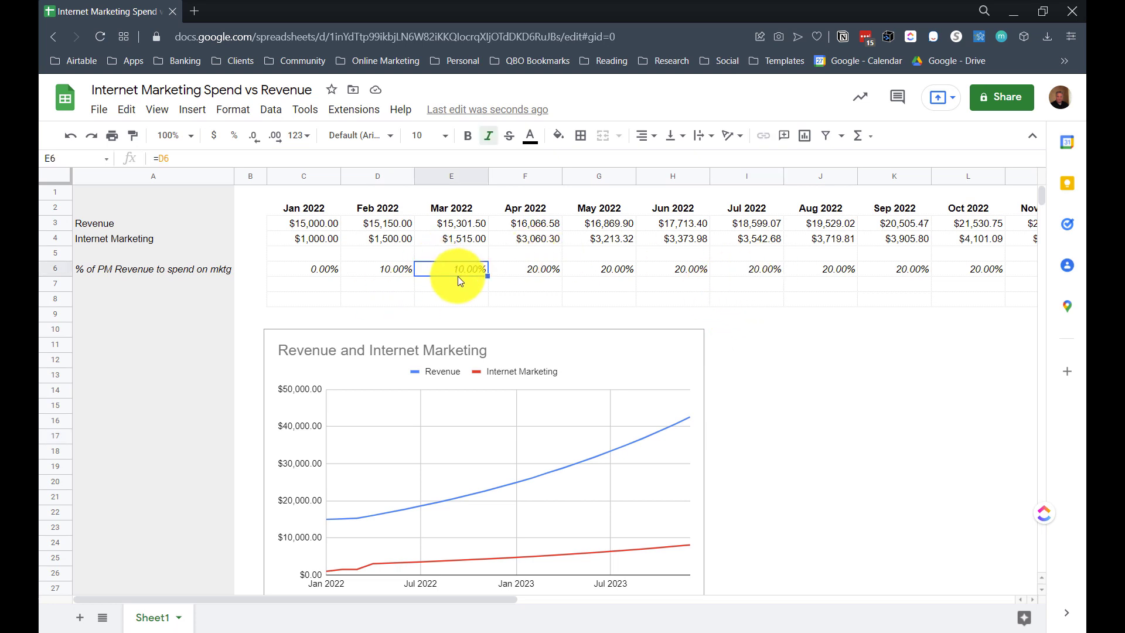
pyautogui.click(466, 223)
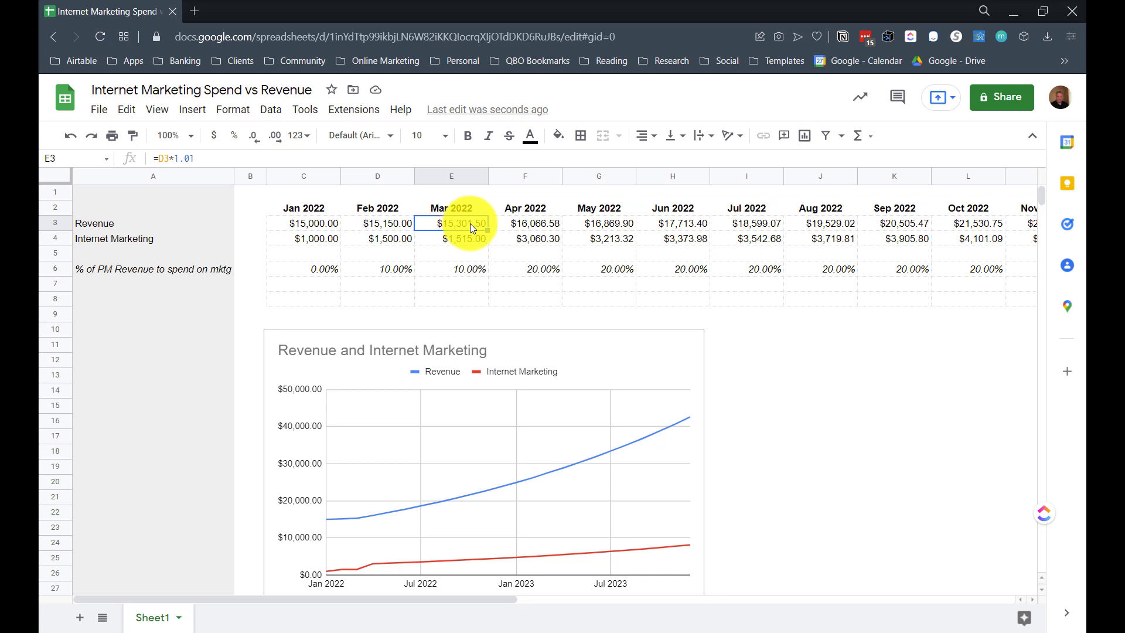
pyautogui.click(522, 222)
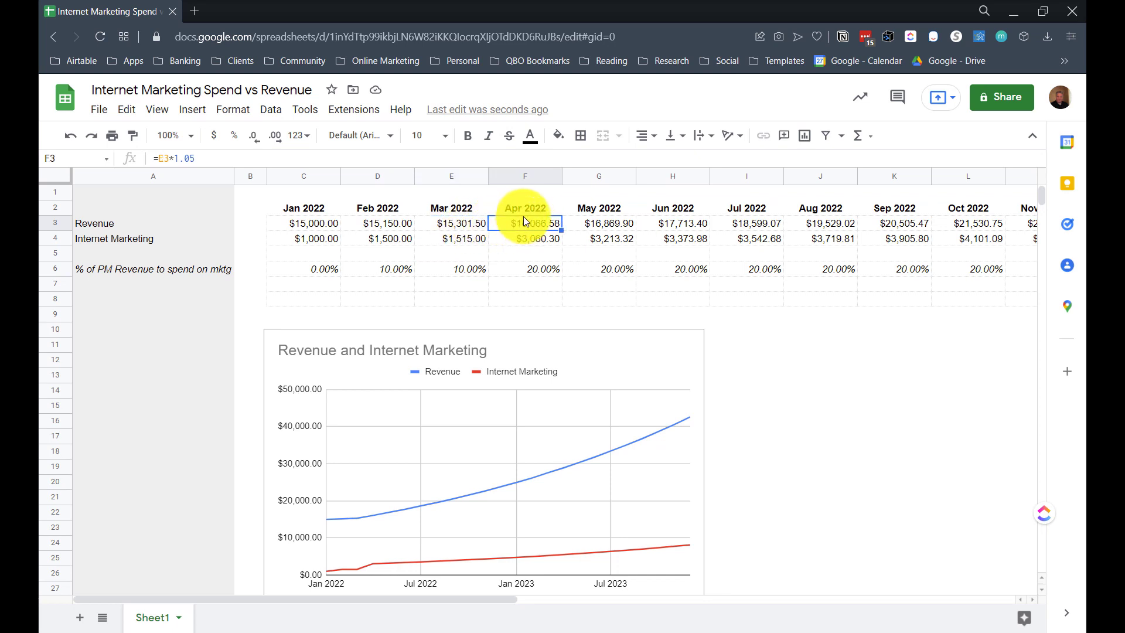
pyautogui.click(542, 268)
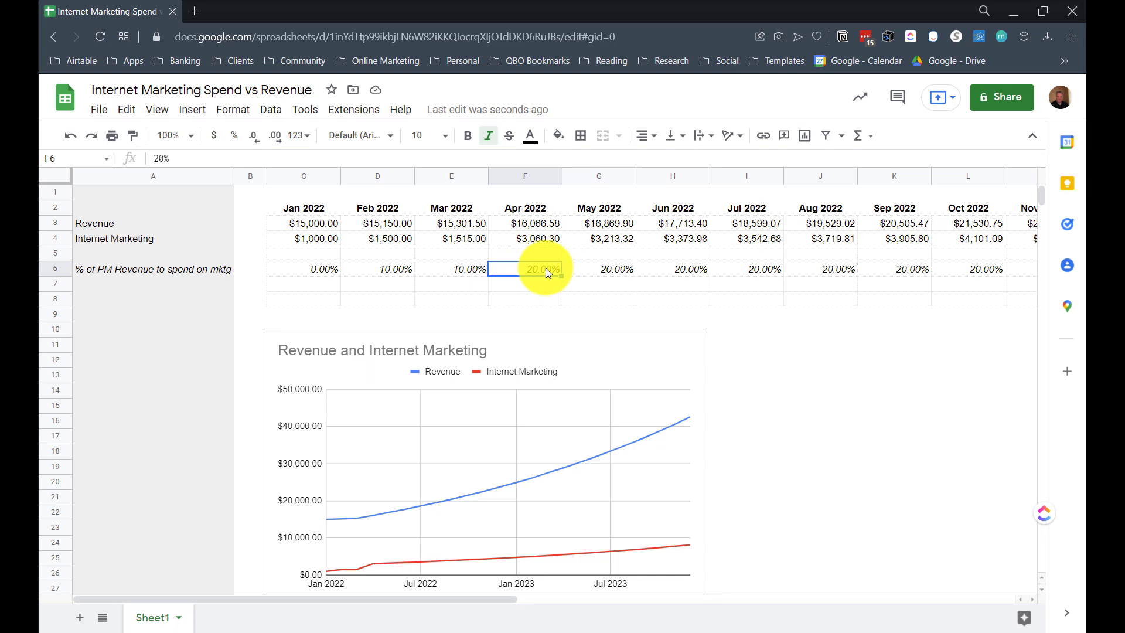
pyautogui.write('10')
pyautogui.press('Return')
pyautogui.press('Up')
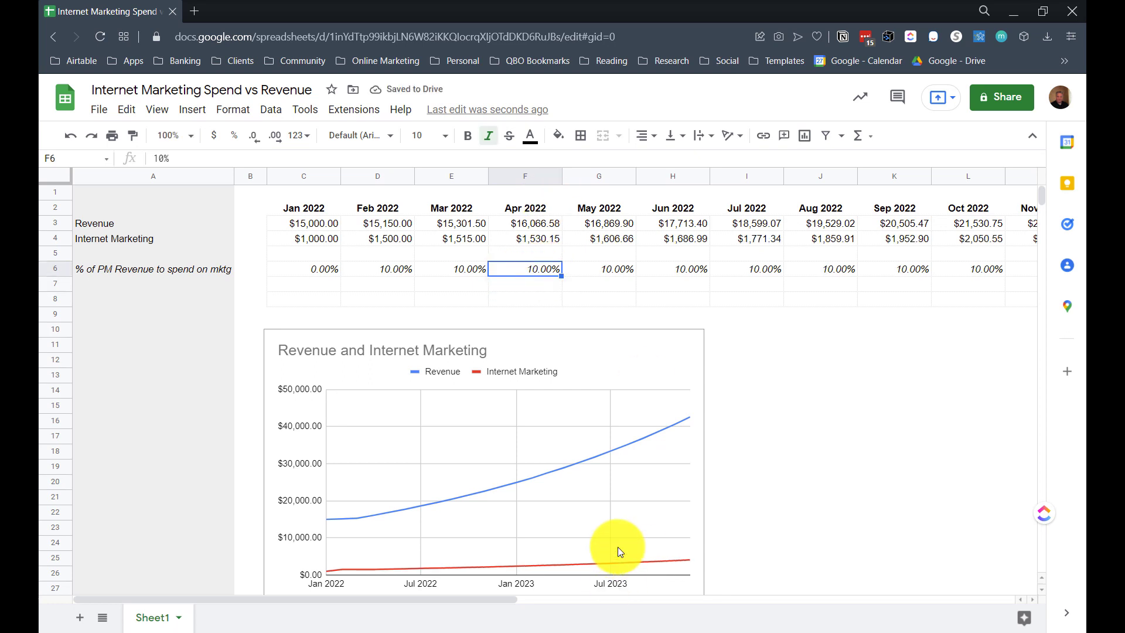
pyautogui.scroll(-1, 644, 563)
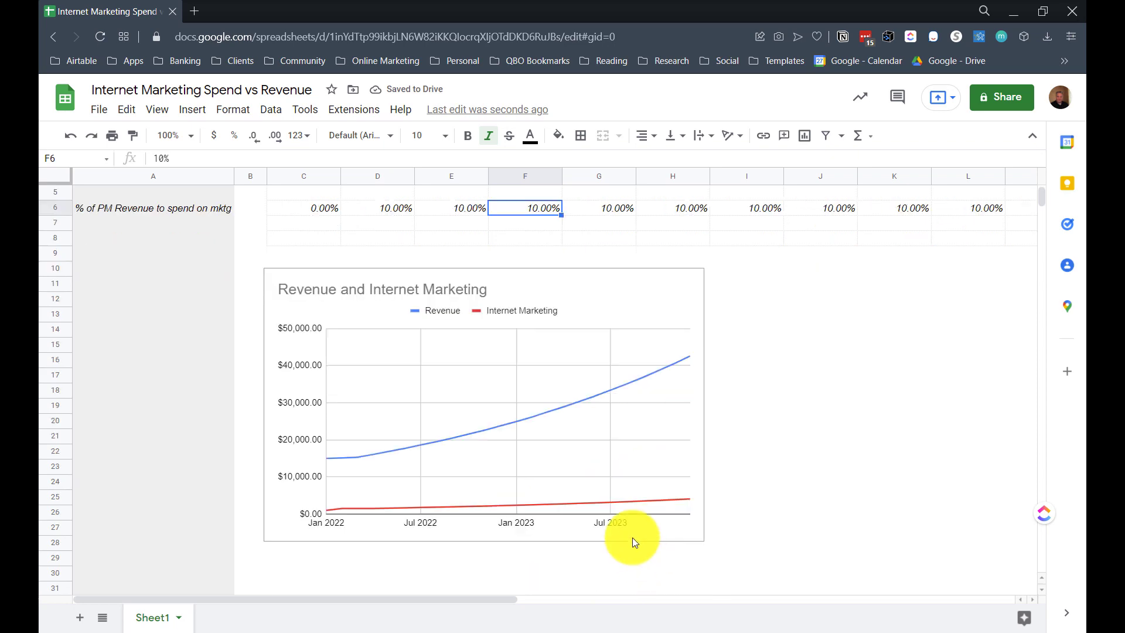
pyautogui.scroll(1, 628, 516)
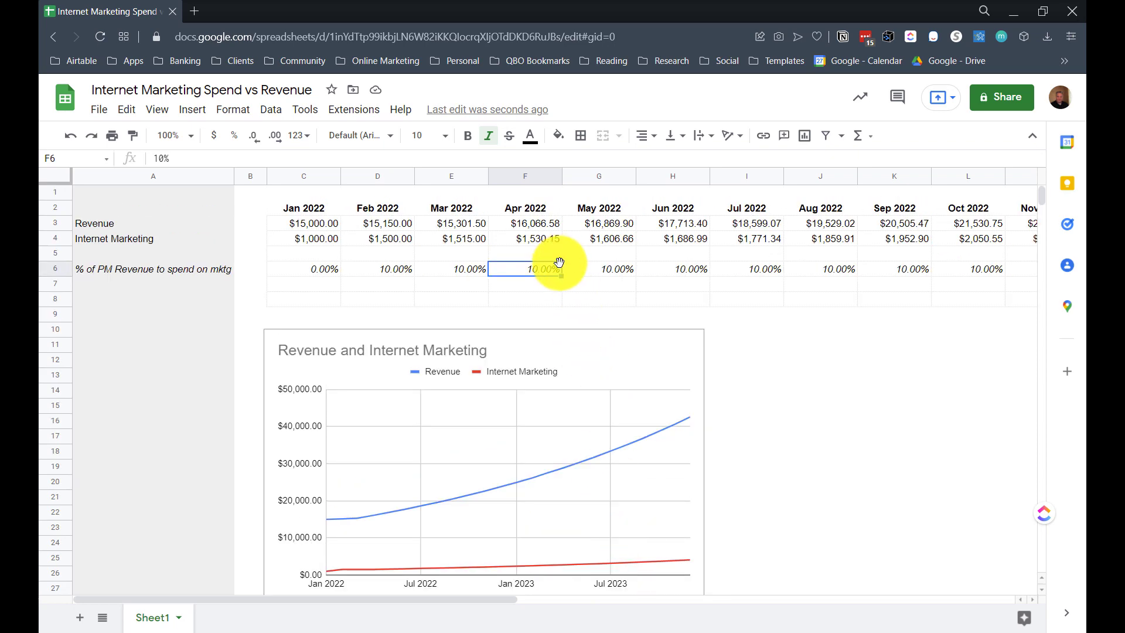
pyautogui.write('20')
pyautogui.press('Tab')
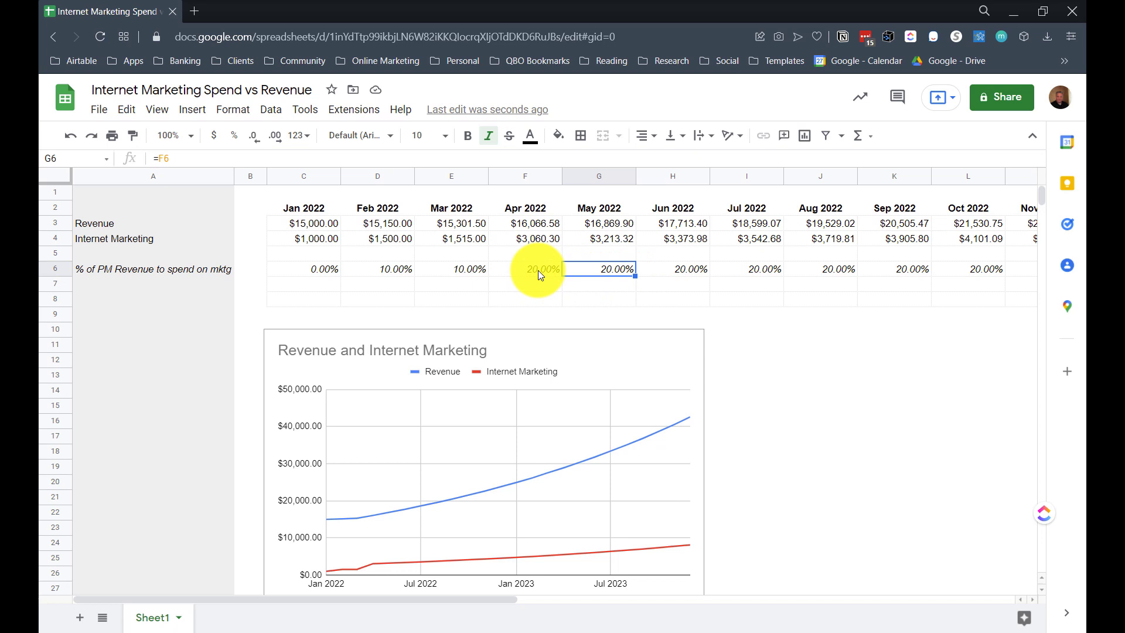
pyautogui.click(688, 276)
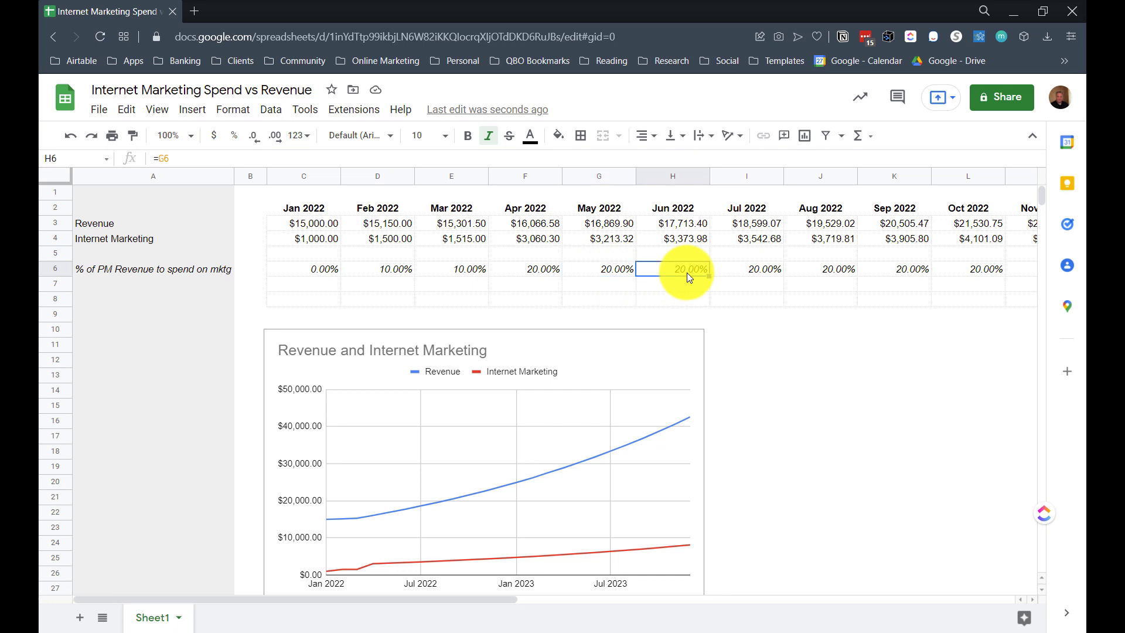
pyautogui.click(535, 269)
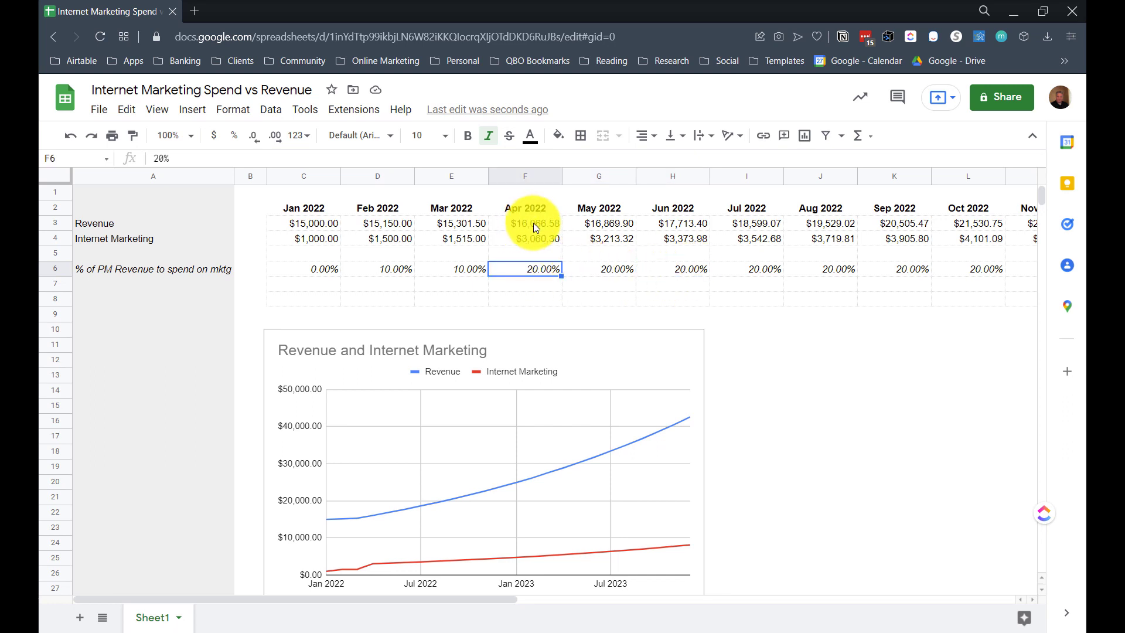
pyautogui.click(533, 223)
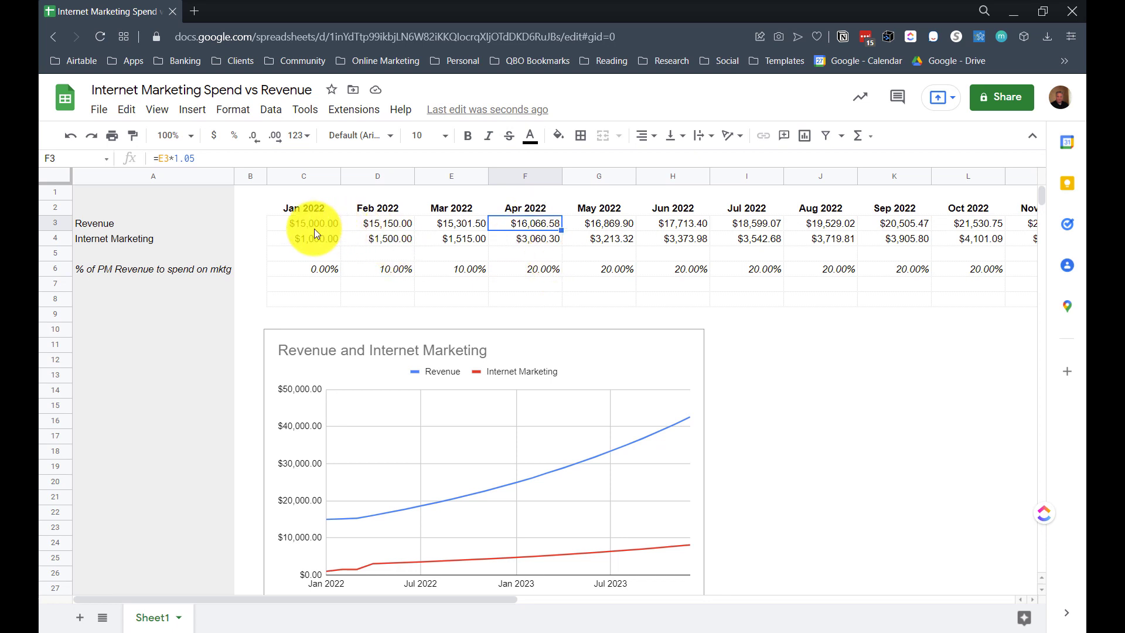
pyautogui.moveTo(312, 227); pyautogui.dragTo(513, 223)
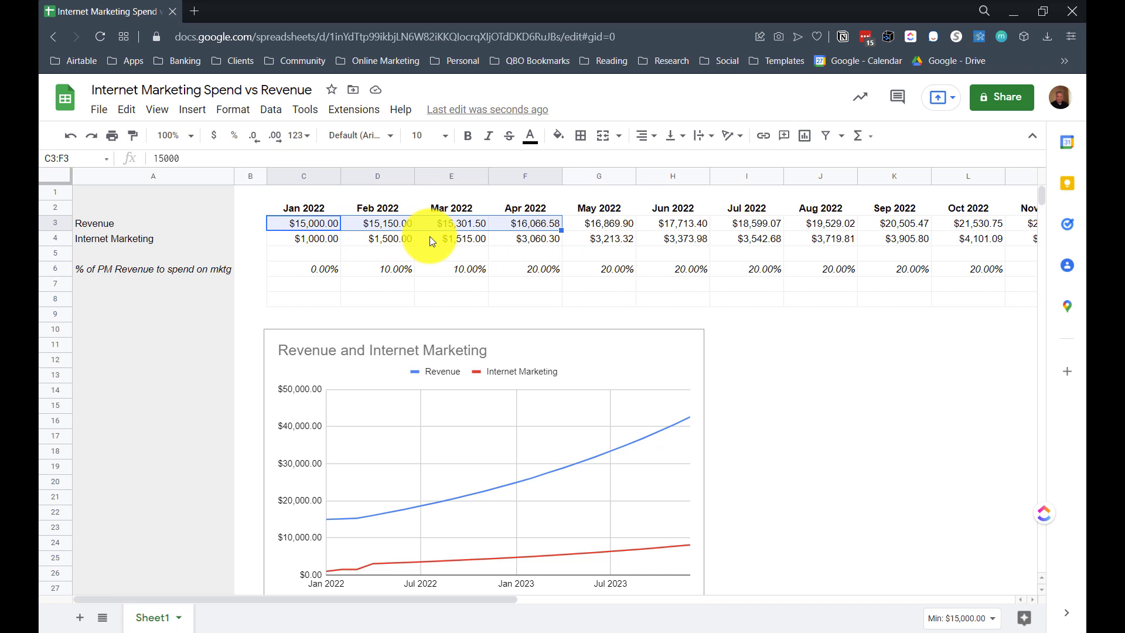
pyautogui.click(533, 223)
pyautogui.moveTo(532, 225); pyautogui.dragTo(529, 237)
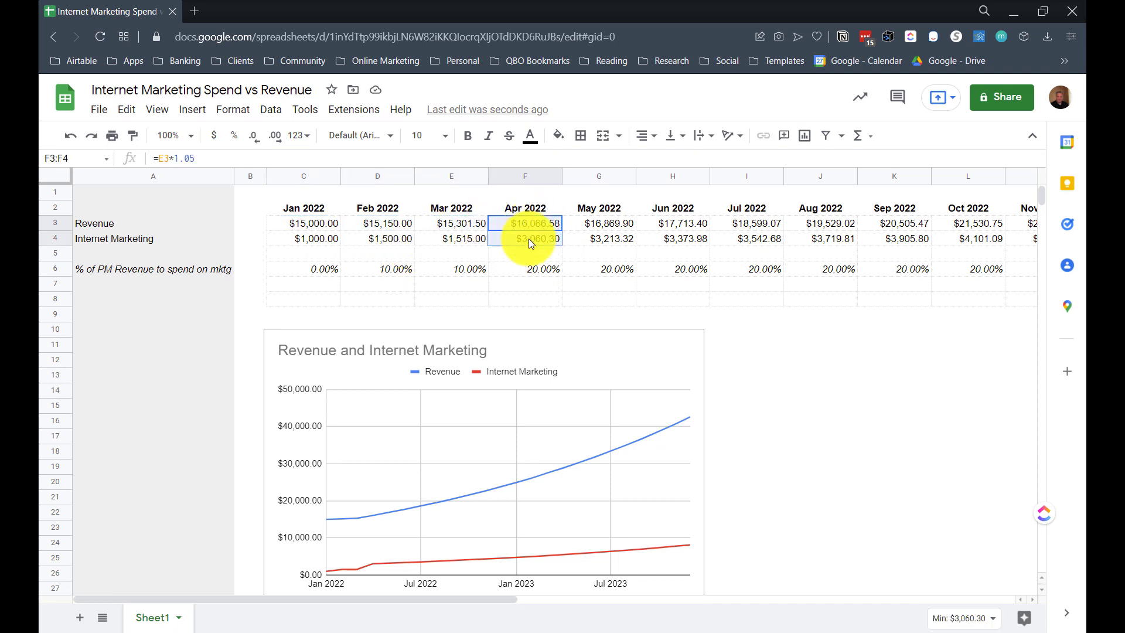
pyautogui.moveTo(314, 225); pyautogui.dragTo(451, 246)
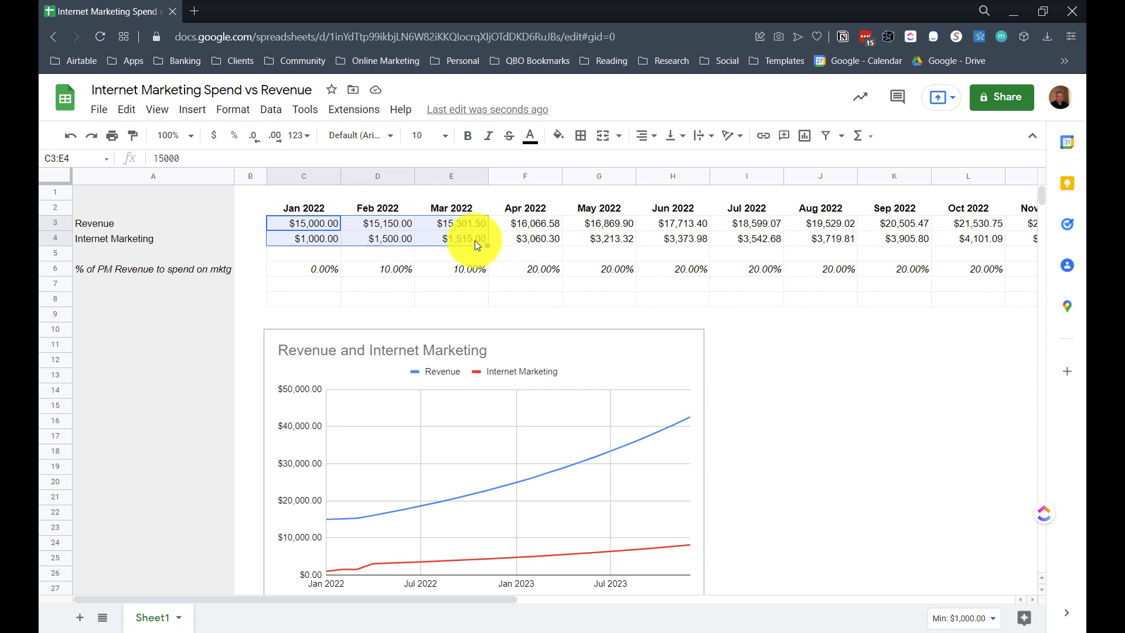
pyautogui.click(465, 223)
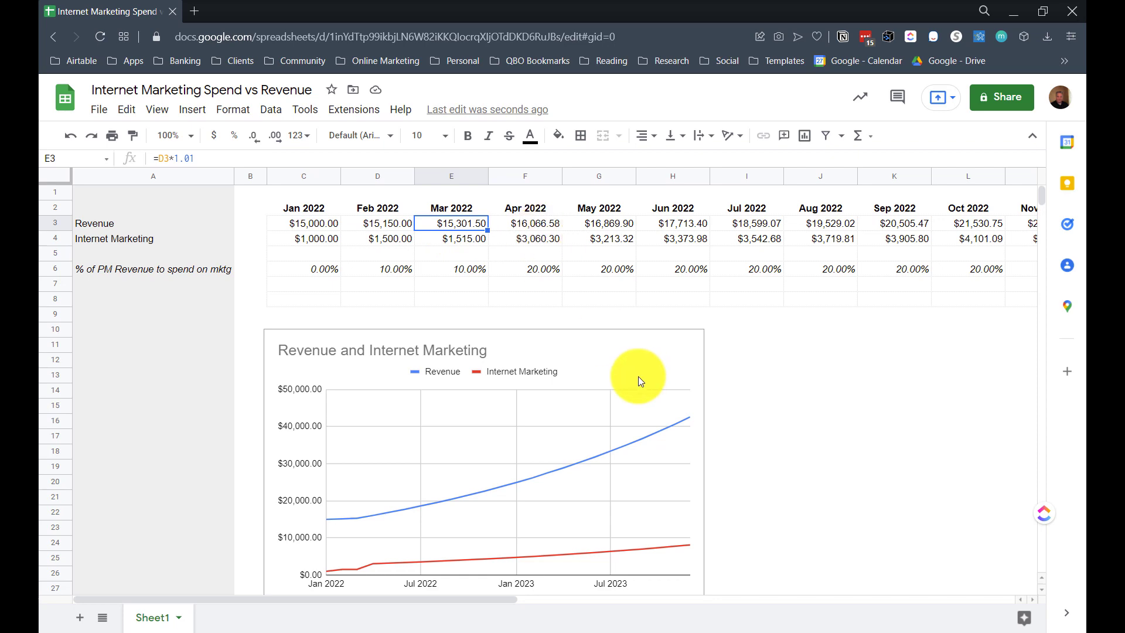
pyautogui.scroll(-2, 730, 362)
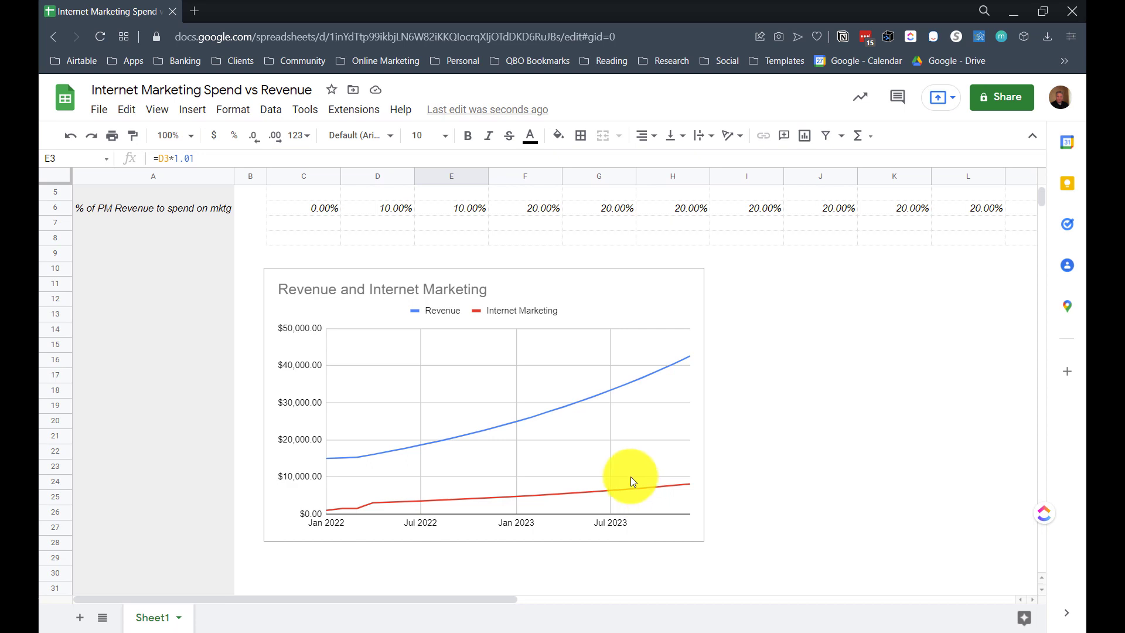
pyautogui.click(714, 346)
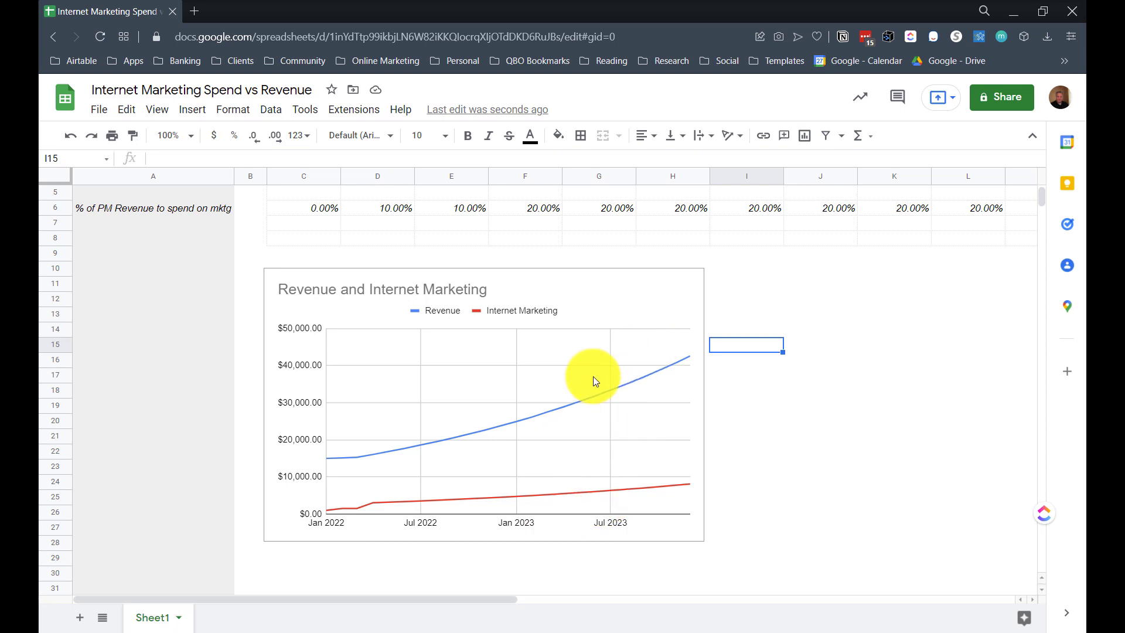
pyautogui.click(744, 269)
pyautogui.scroll(2, 771, 340)
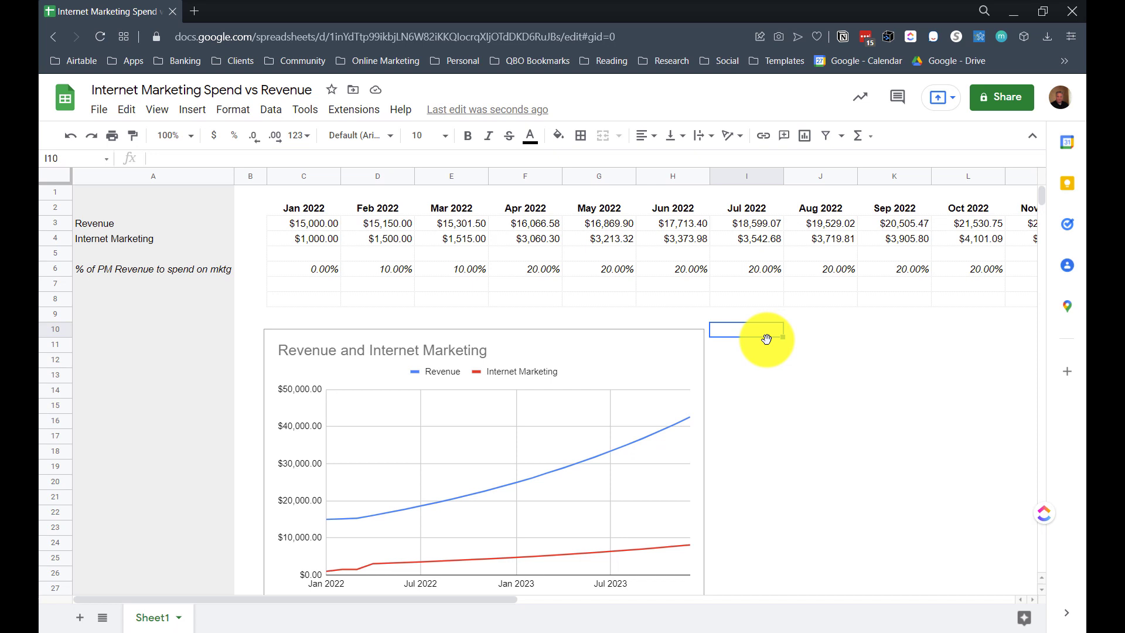
pyautogui.click(811, 332)
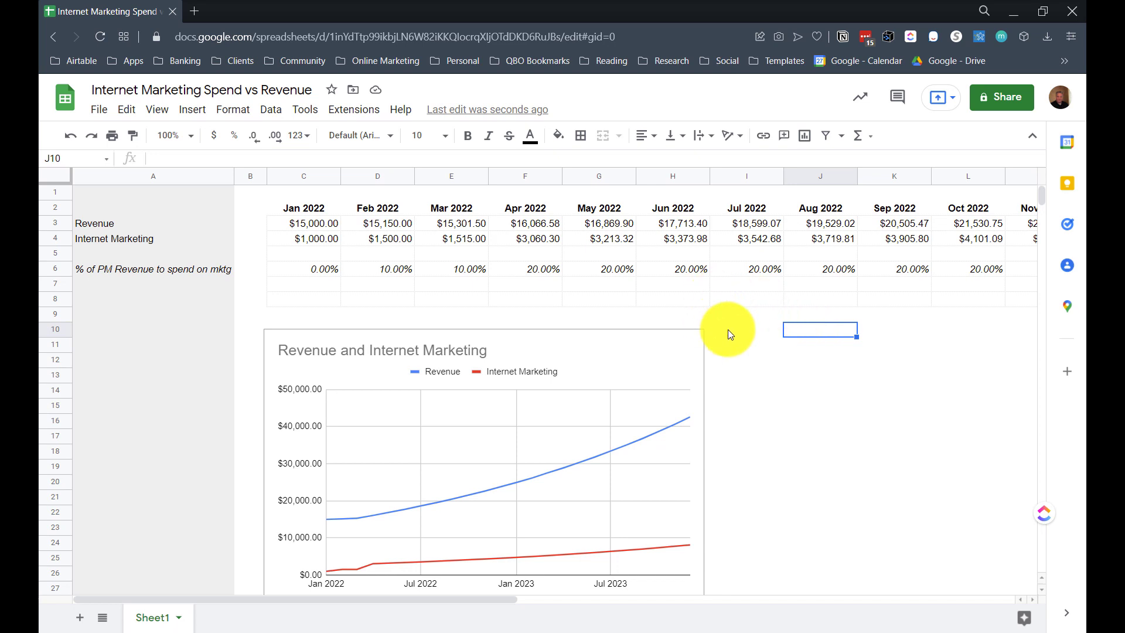
pyautogui.click(760, 435)
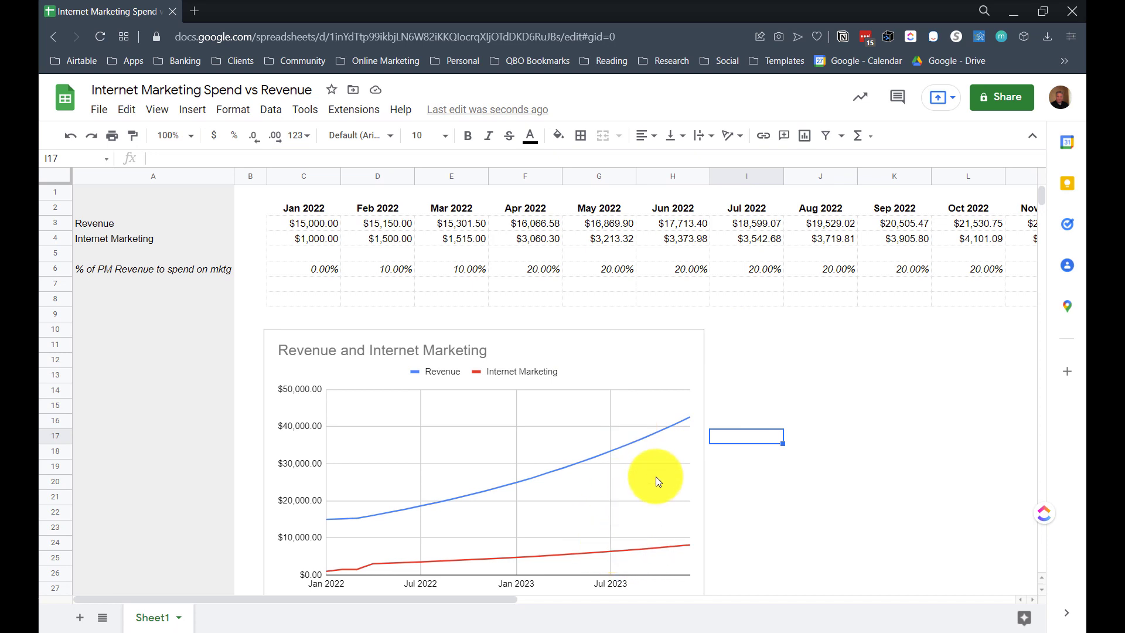
pyautogui.click(80, 237)
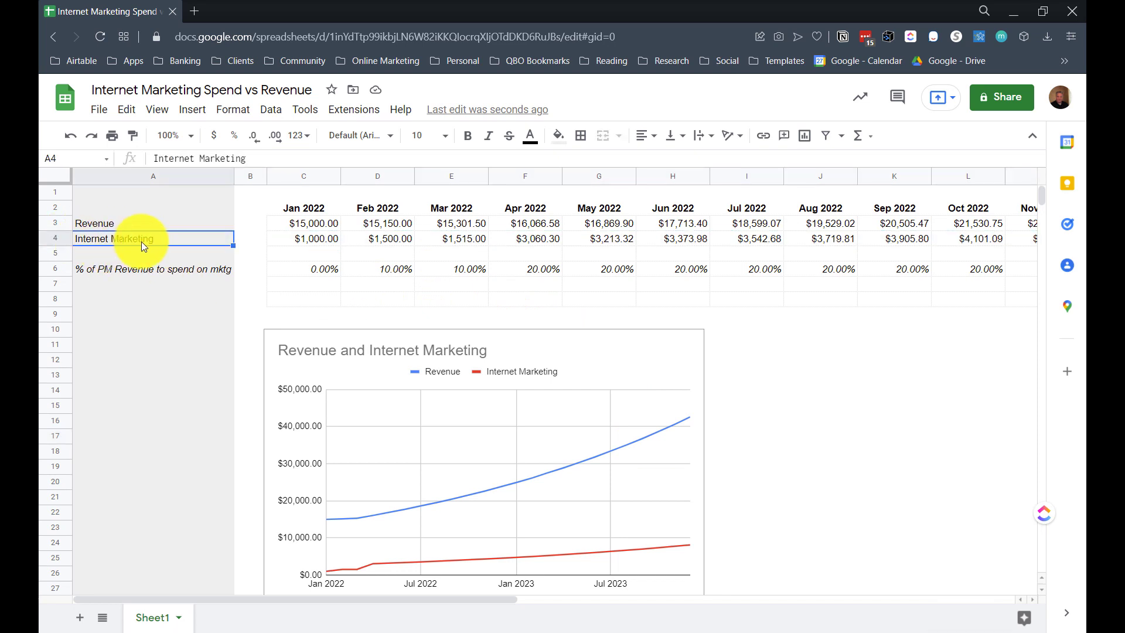
pyautogui.click(61, 239)
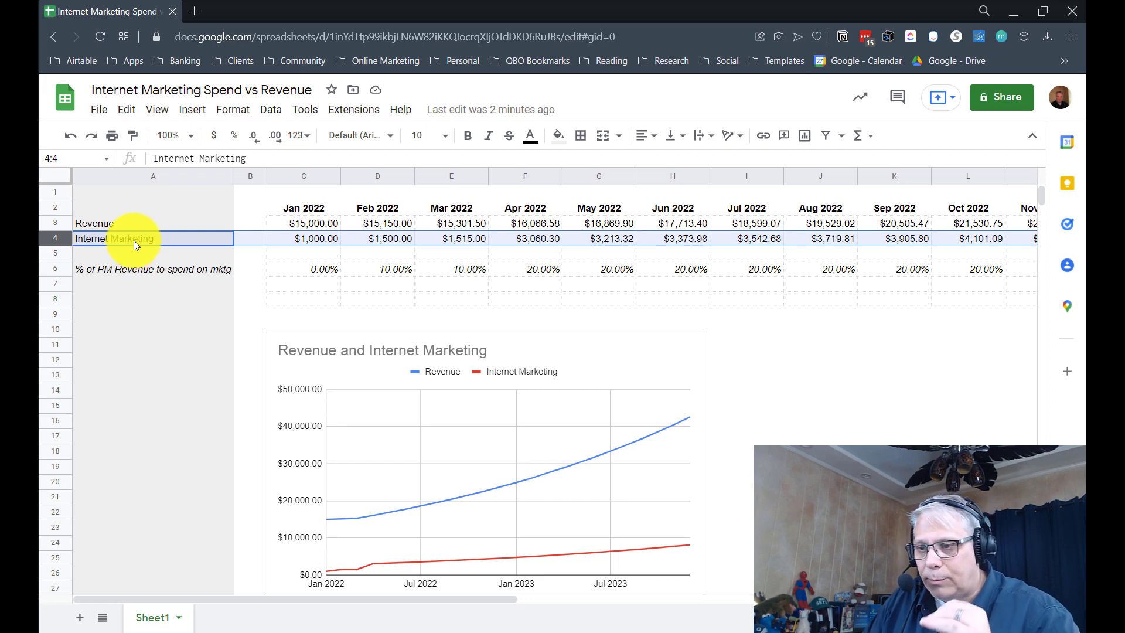
pyautogui.scroll(-1, 137, 240)
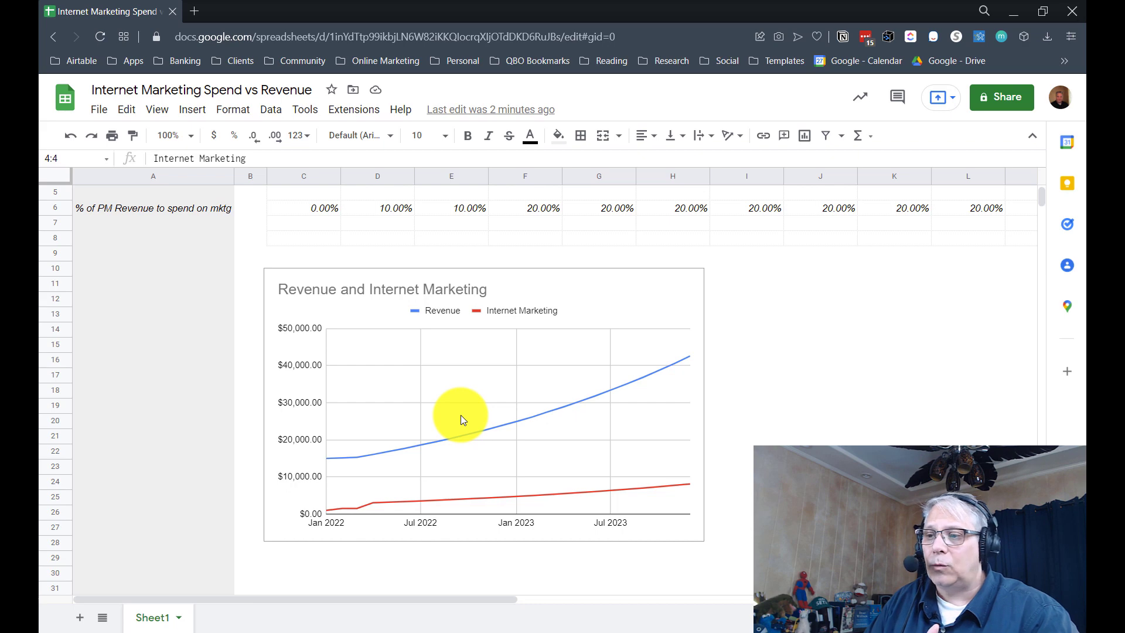
pyautogui.scroll(2, 462, 419)
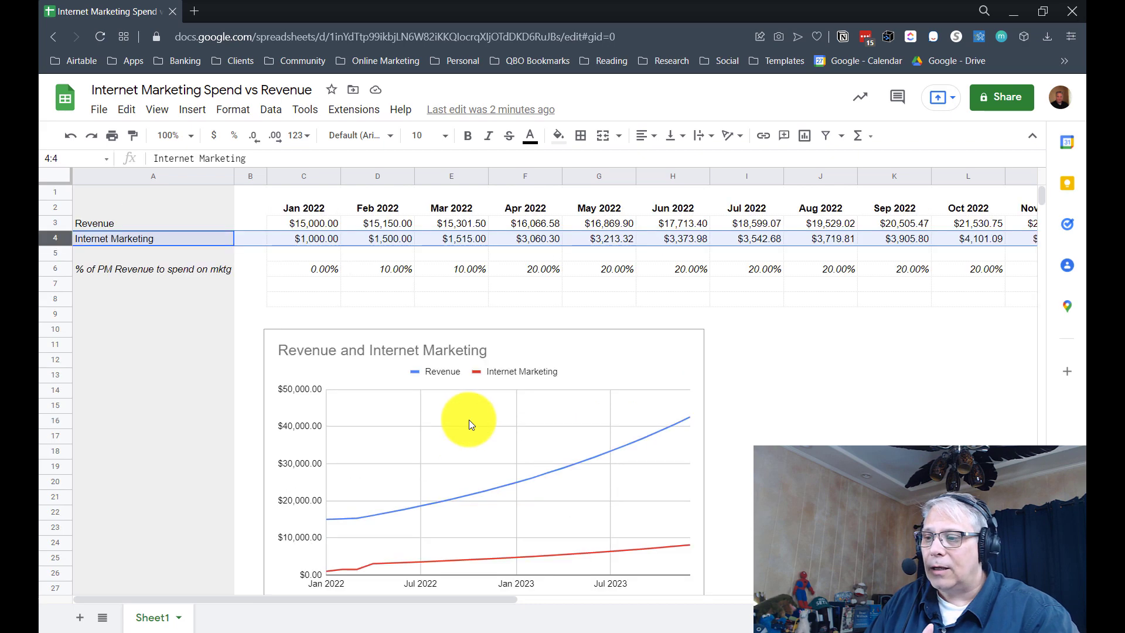
pyautogui.click(352, 239)
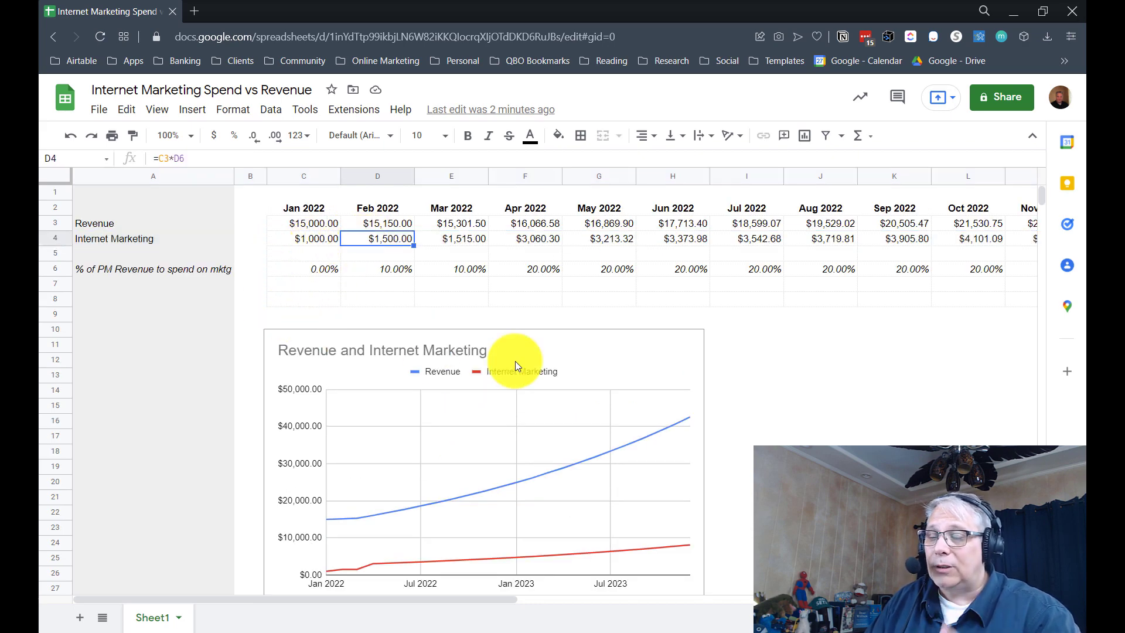